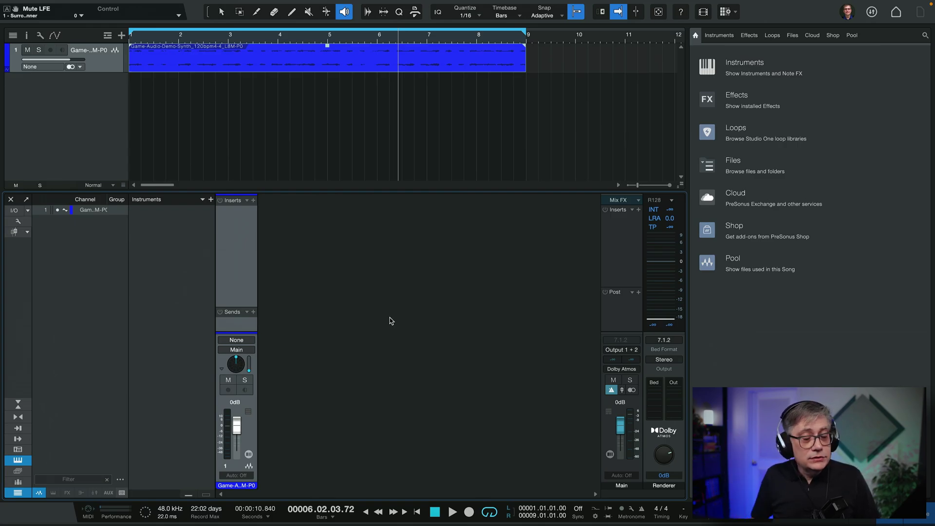
# Start song playback and open the Dolby Atmos Renderer and the audio track's Surround Panner.
pyautogui.press('space')
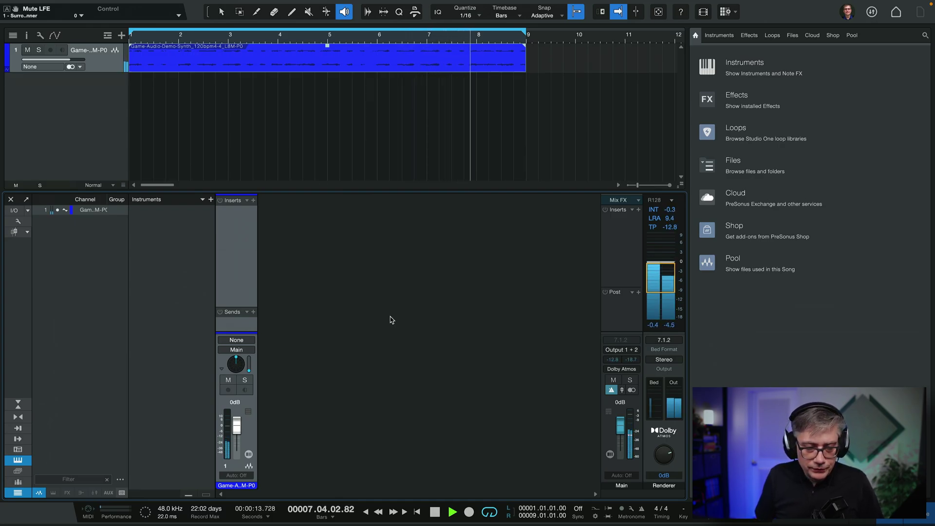
pyautogui.click(615, 369)
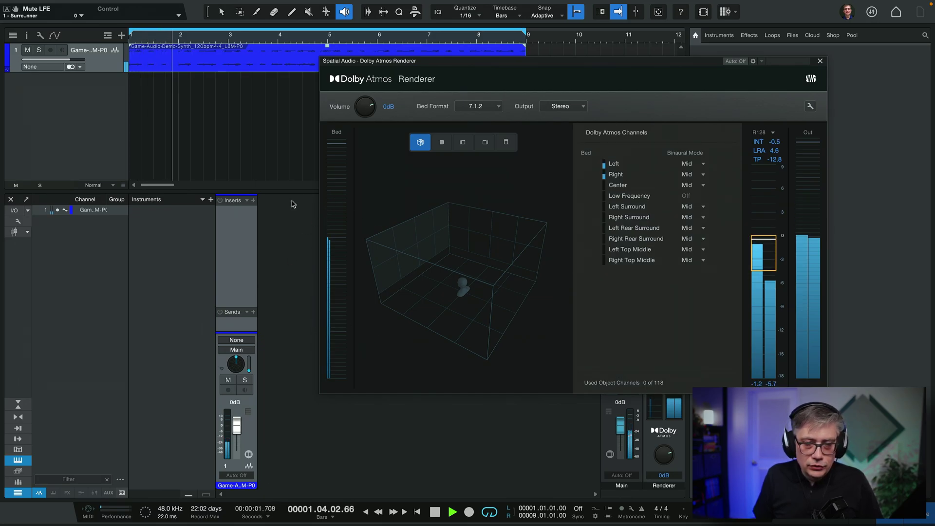
pyautogui.doubleClick(227, 361)
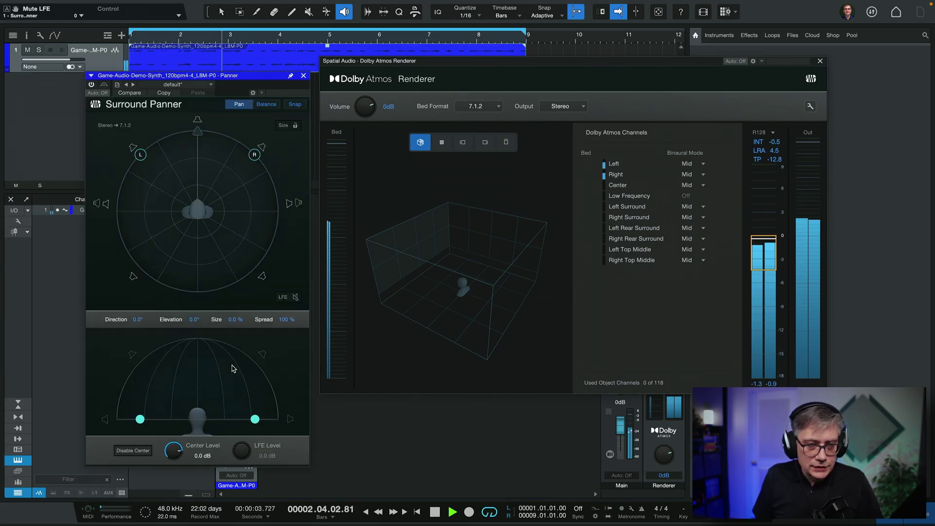
# Enable snapping and set the spread to 0 % in the track's Surround Panner, closing the panner and renderer windows.
pyautogui.moveTo(204, 138)
pyautogui.mouseDown()
pyautogui.moveTo(152, 150)
pyautogui.moveTo(264, 142)
pyautogui.moveTo(246, 155)
pyautogui.moveTo(198, 133)
pyautogui.mouseUp()
pyautogui.click(295, 105)
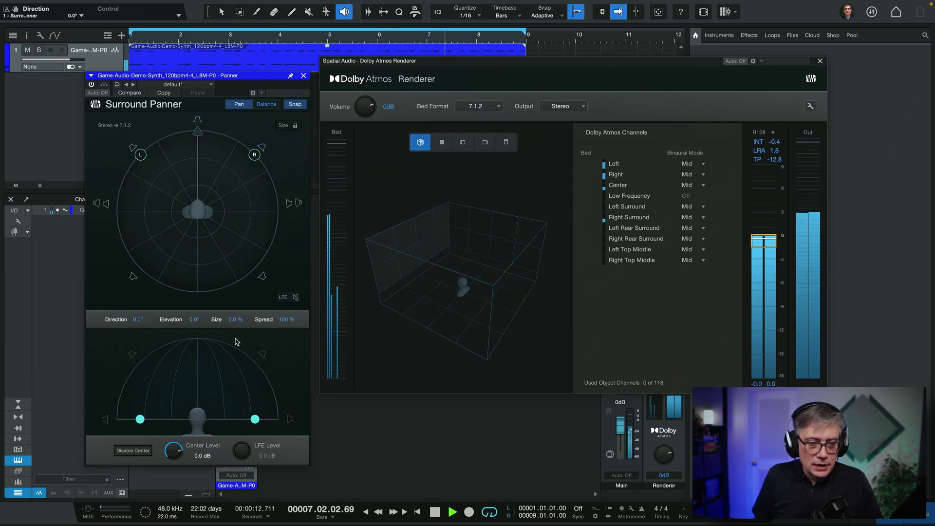
pyautogui.doubleClick(286, 319)
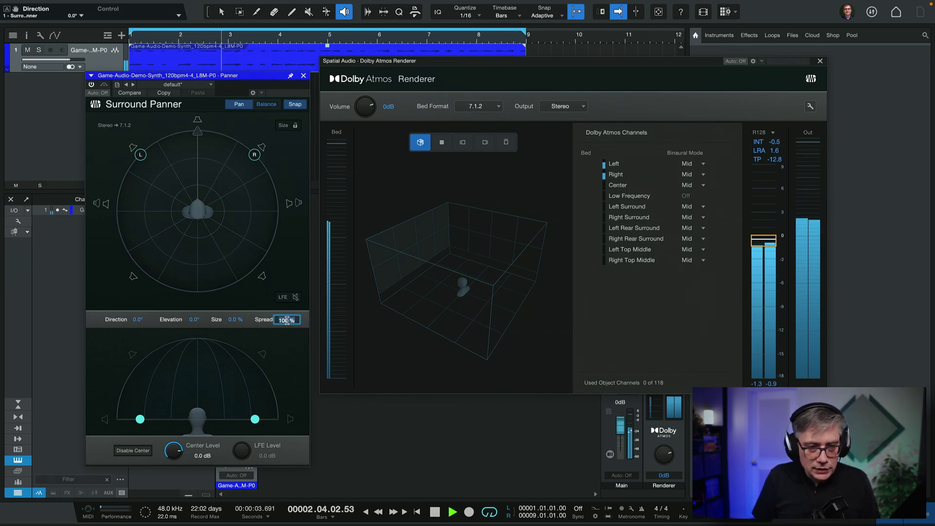
pyautogui.write('0')
pyautogui.press('Return')
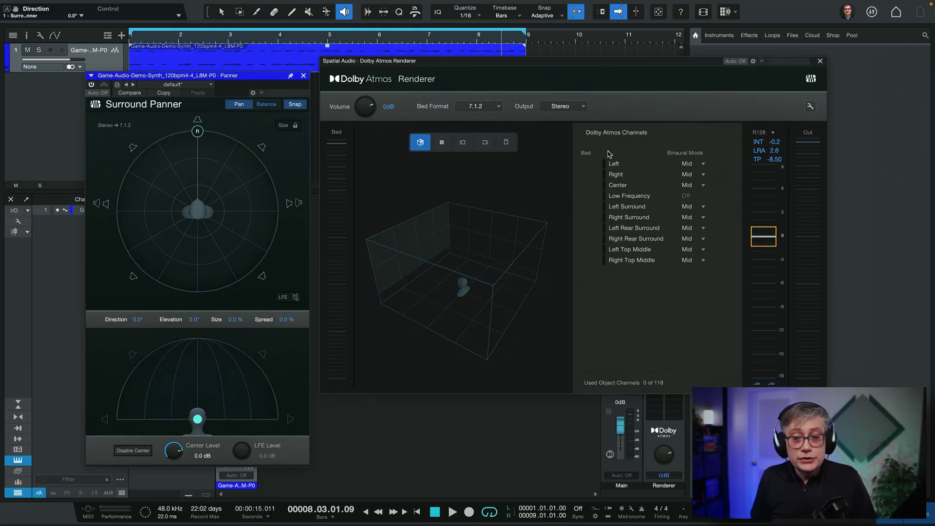
pyautogui.click(821, 61)
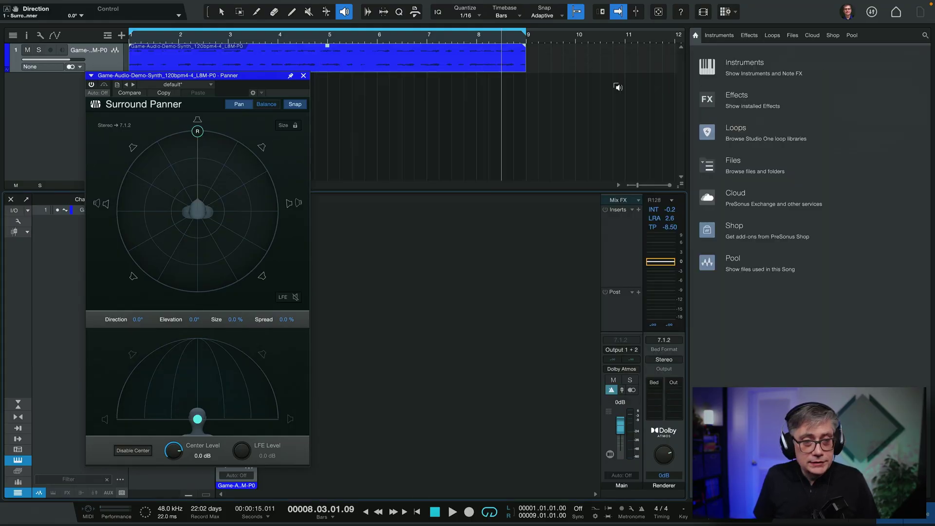
pyautogui.click(303, 77)
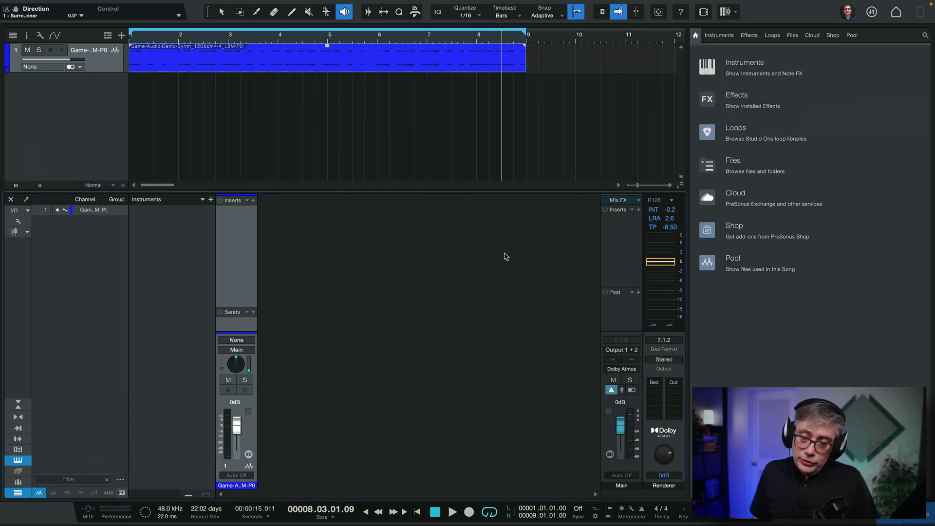
# Enable the Listen Bus in the mixer and set the Dolby Atmos renderer's output format to 7.1.4.
pyautogui.rightClick(526, 244)
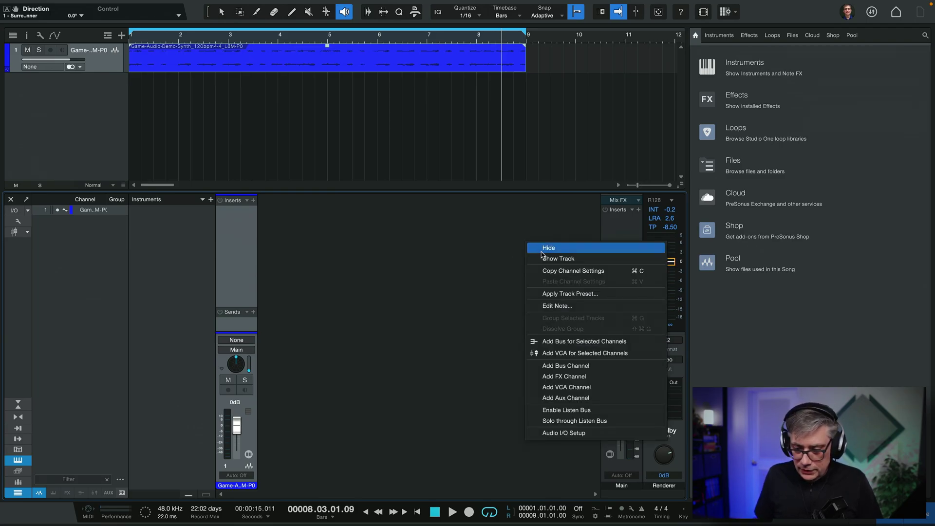
pyautogui.click(564, 412)
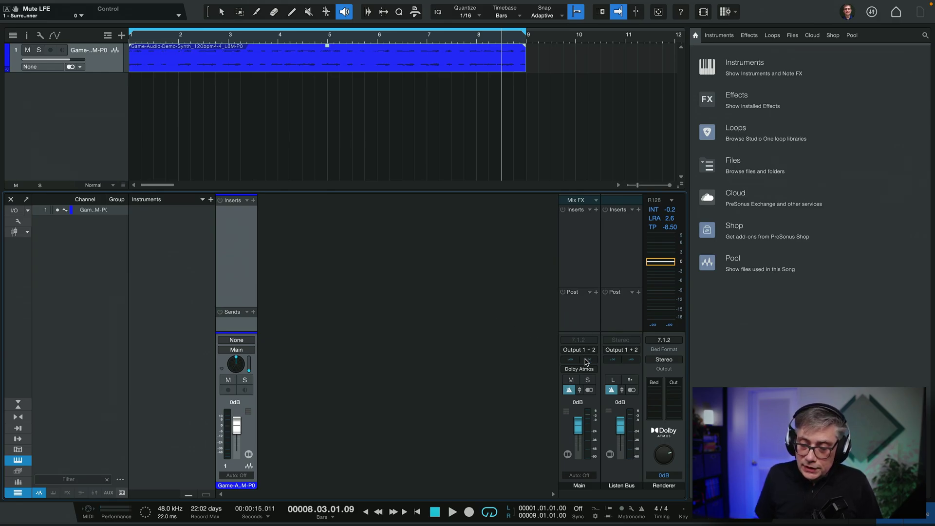
pyautogui.click(670, 360)
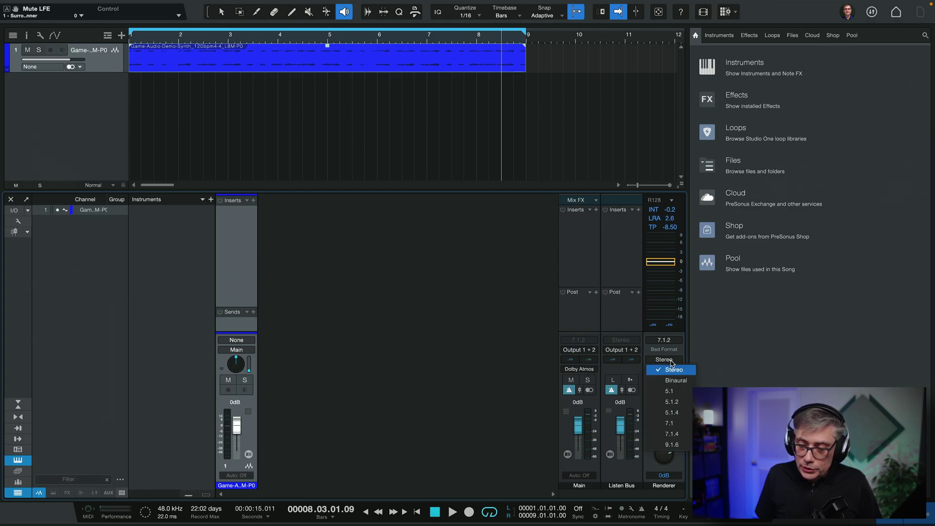
pyautogui.click(672, 434)
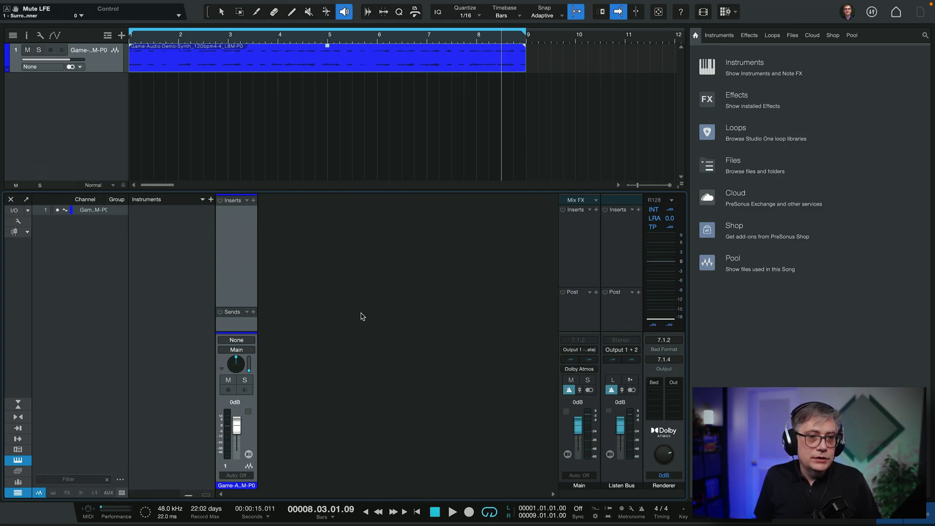
# Set the Listen Bus output format to 7.1.4 in the song's audio I/O setup.
pyautogui.moveTo(128, 2)
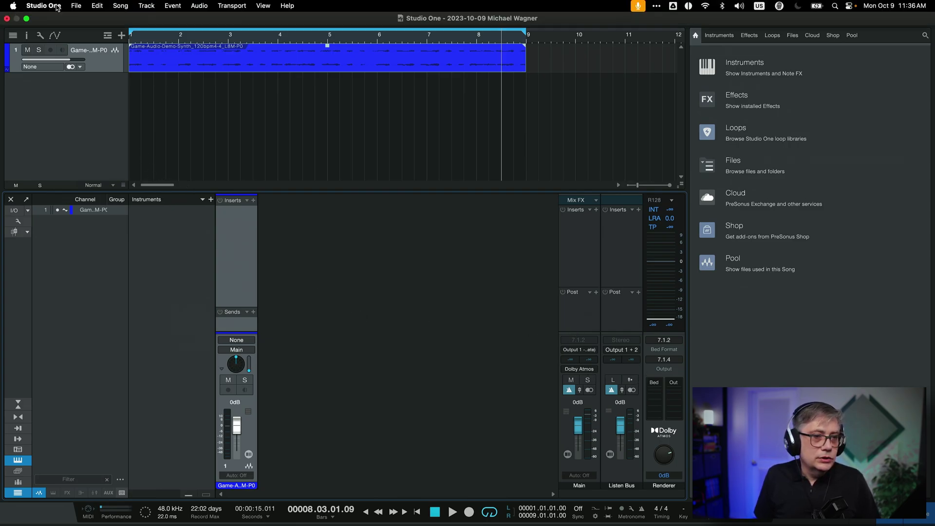
pyautogui.click(122, 7)
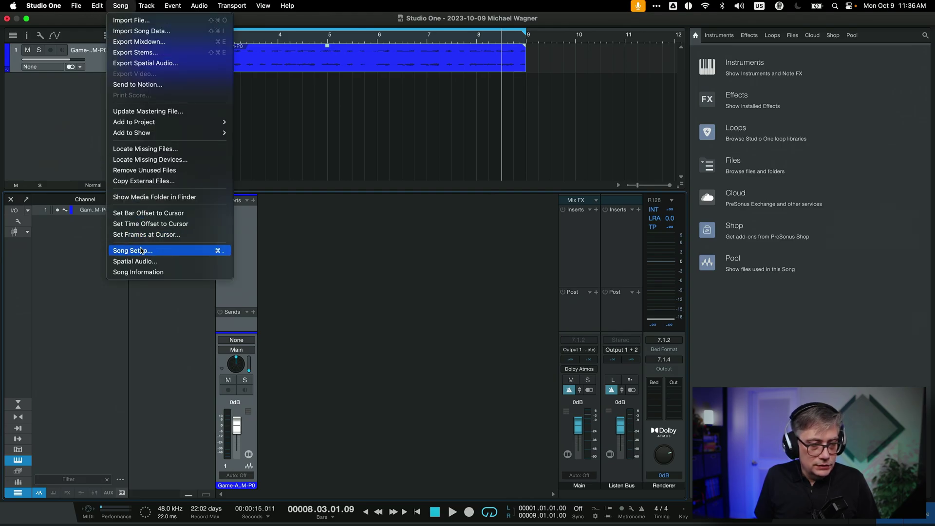
pyautogui.click(158, 261)
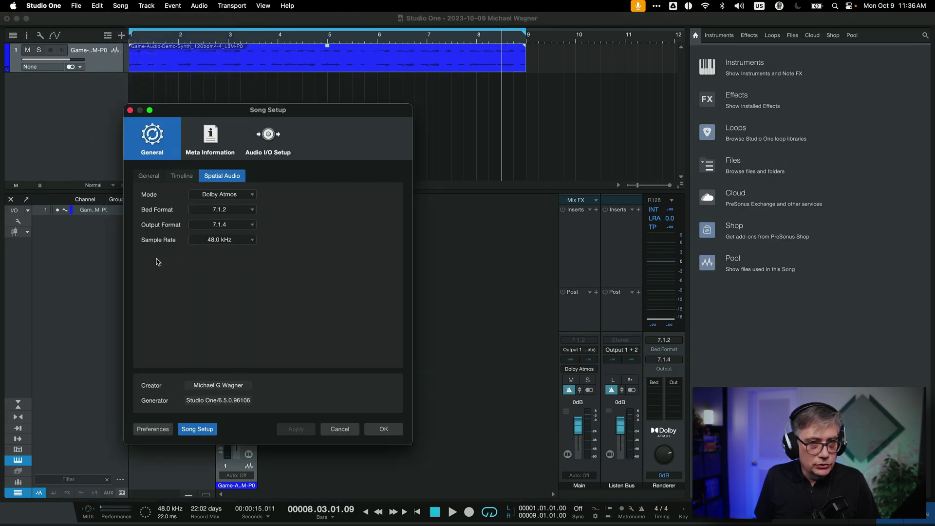
pyautogui.click(267, 139)
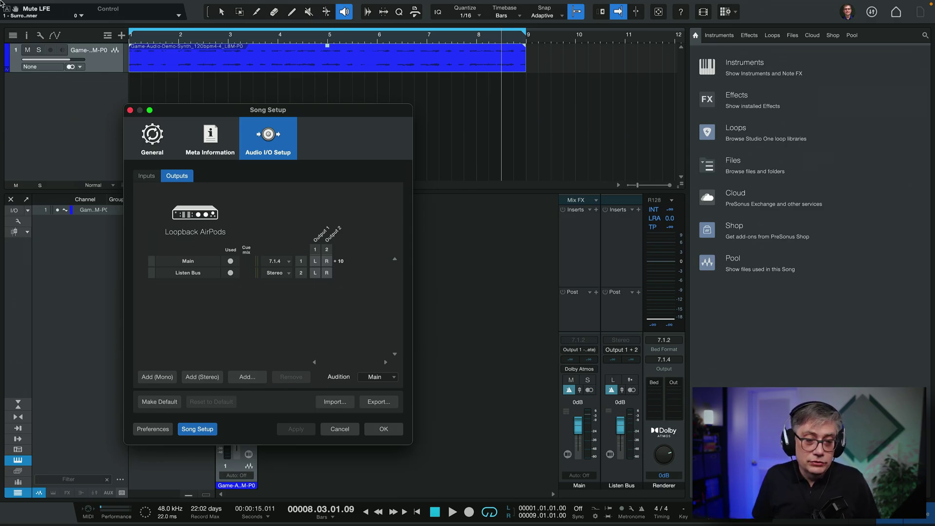
pyautogui.click(288, 274)
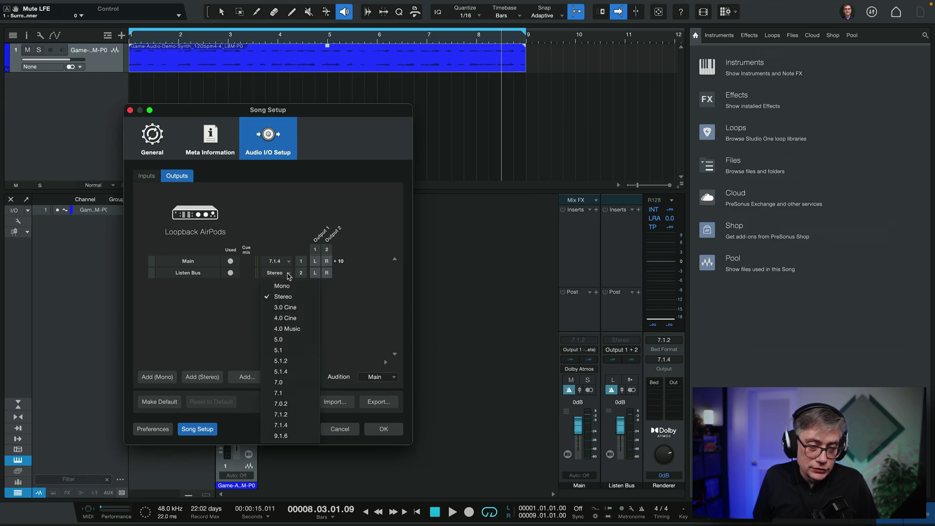
pyautogui.click(289, 425)
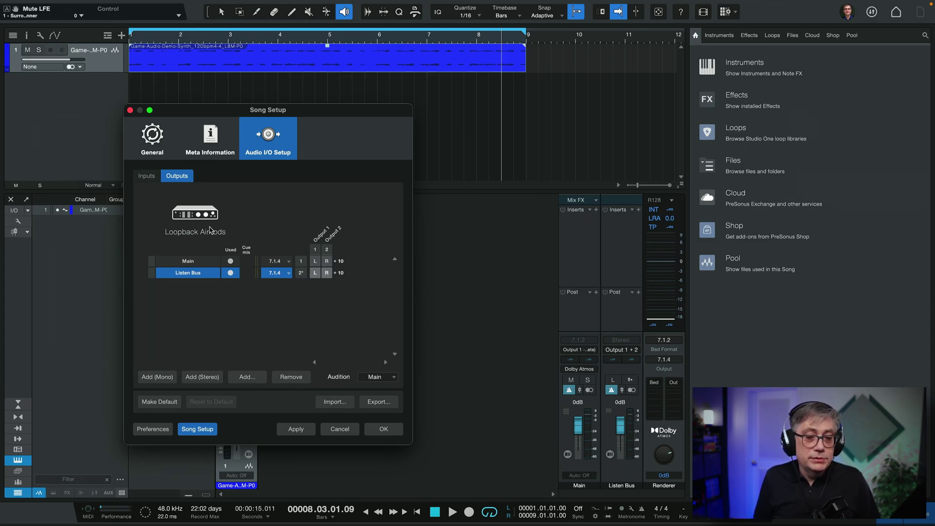
pyautogui.click(383, 429)
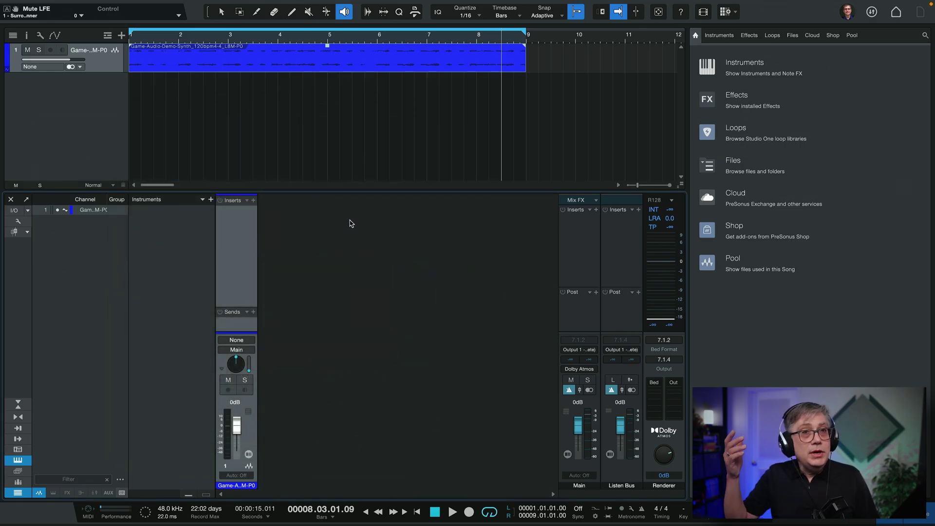
# Insert the Audiomovers Binaural Renderer on the Listen Bus and move its window clear of the master channels.
pyautogui.click(638, 210)
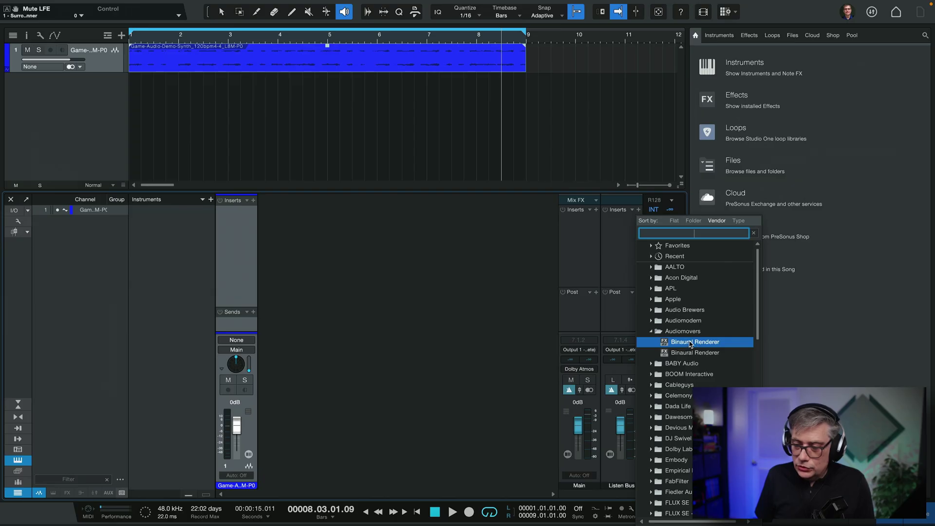
pyautogui.click(689, 342)
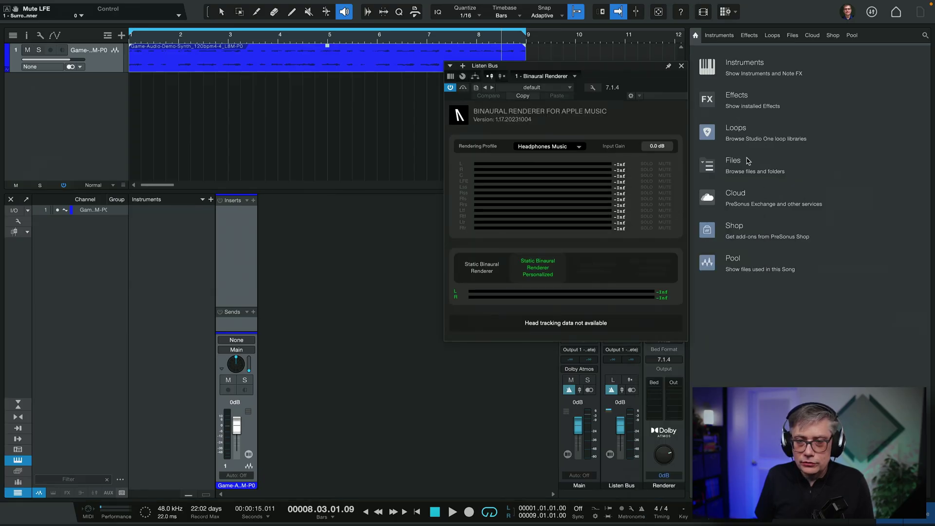
pyautogui.moveTo(590, 67); pyautogui.dragTo(424, 76)
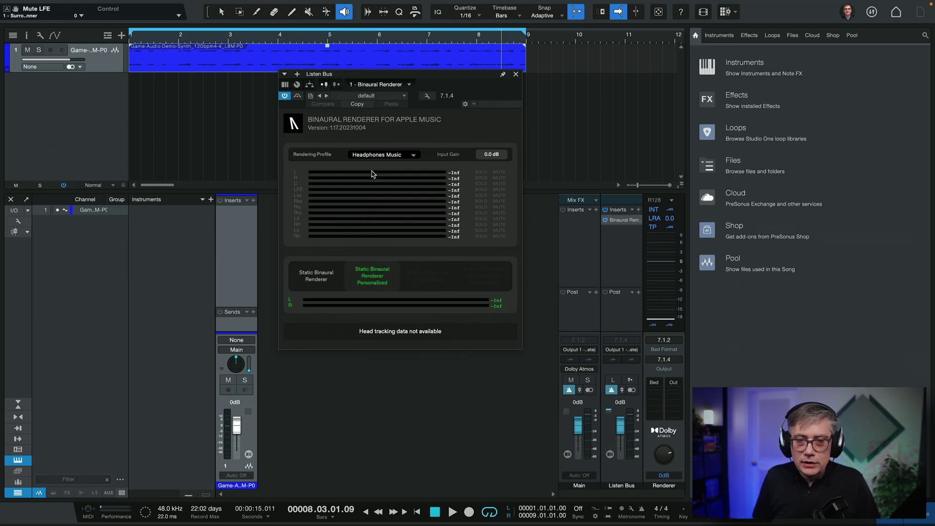
# Play the song and try out the track's Surround Panner while monitoring the channel levels in the Binaural Renderer.
pyautogui.press('space')
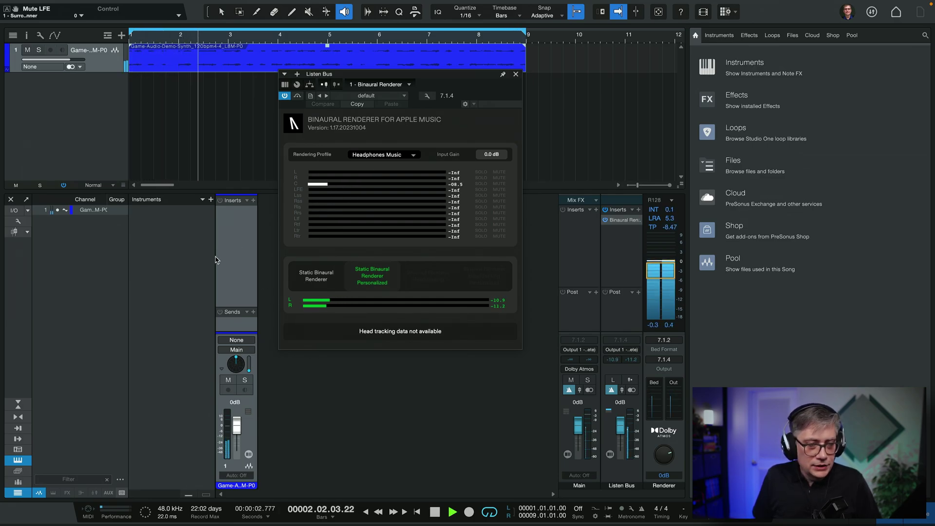
pyautogui.click(236, 364)
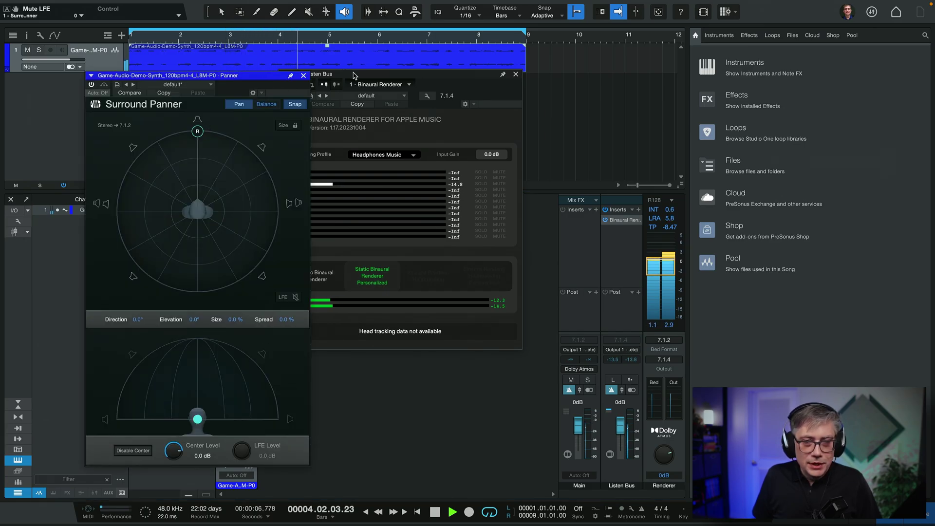
pyautogui.moveTo(354, 75); pyautogui.dragTo(490, 71)
pyautogui.moveTo(197, 131); pyautogui.dragTo(197, 57)
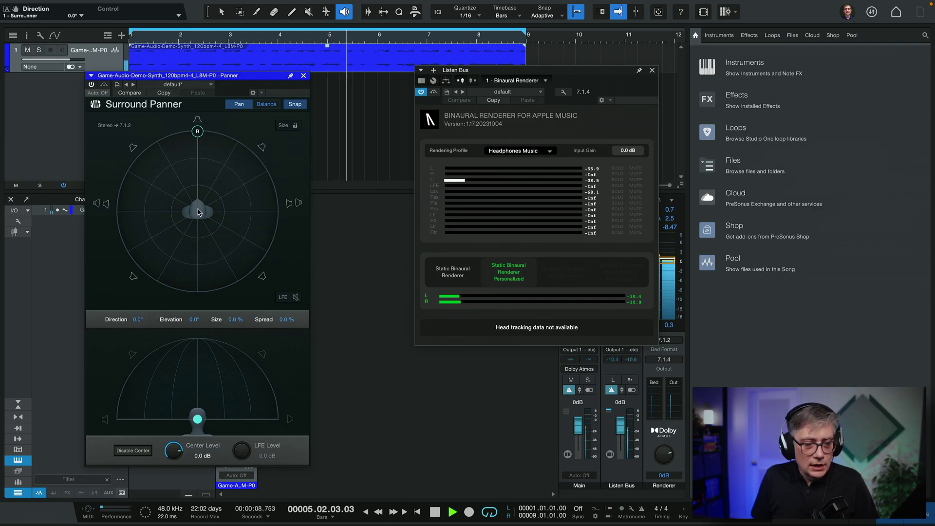
pyautogui.click(304, 77)
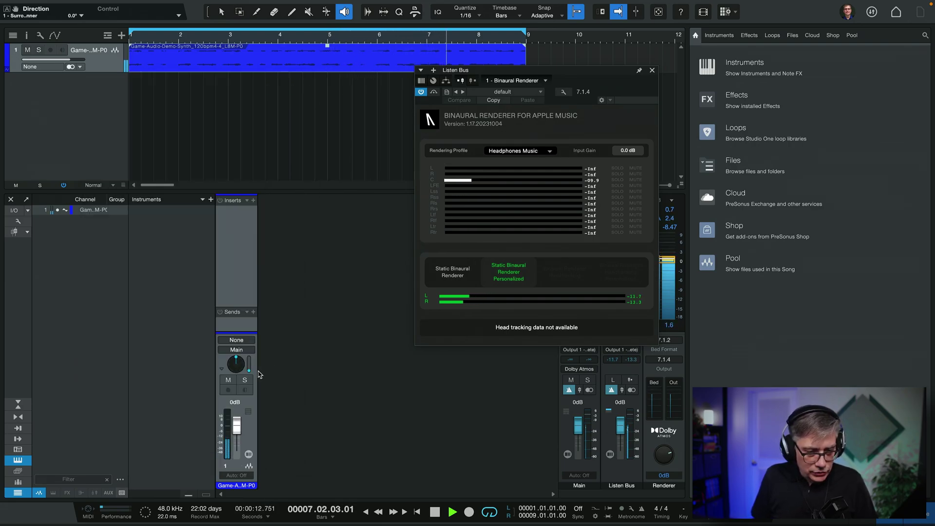
# Switch the track's pan mode to Spatial Object Panner and show the object in the Dolby Atmos Renderer.
pyautogui.click(222, 368)
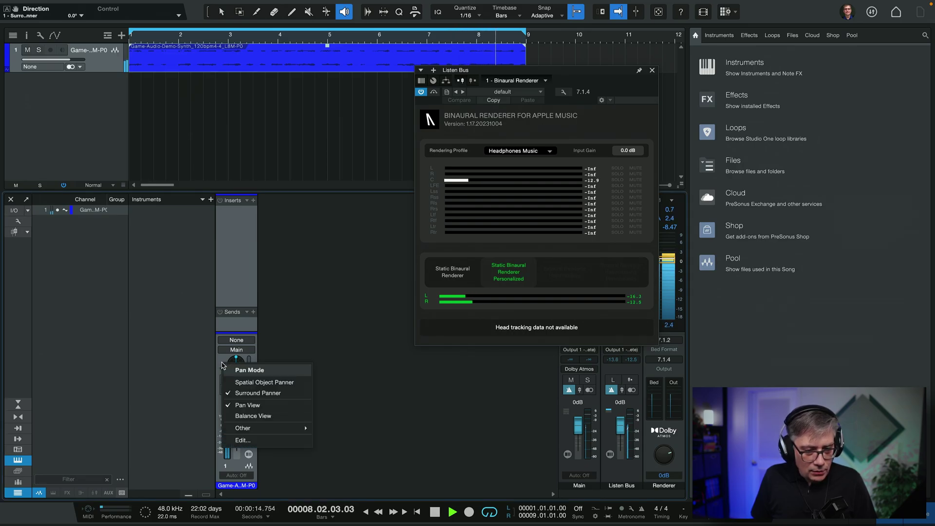
pyautogui.click(247, 382)
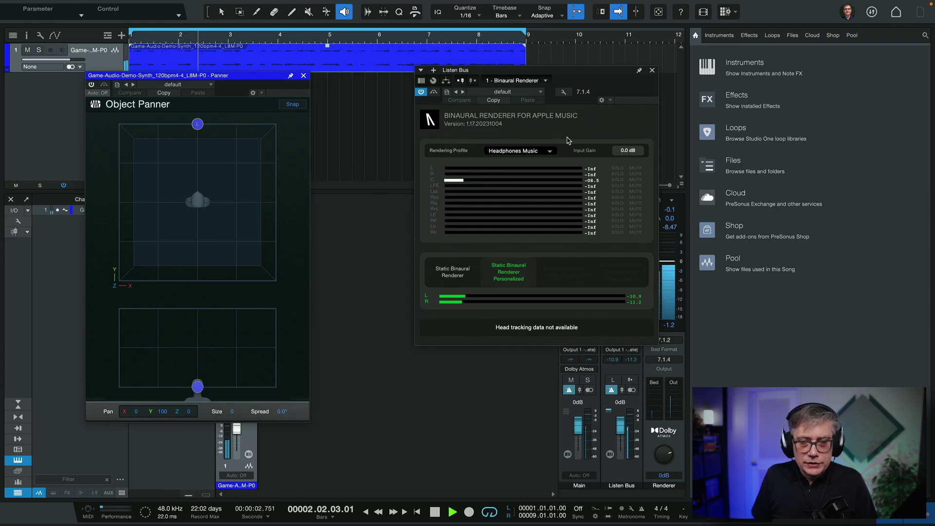
pyautogui.moveTo(586, 79); pyautogui.dragTo(411, 67)
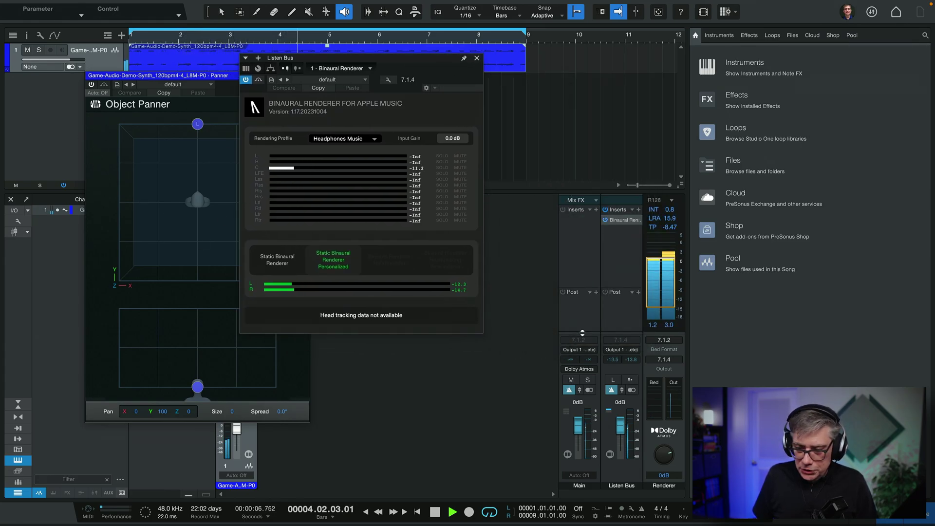
pyautogui.click(586, 370)
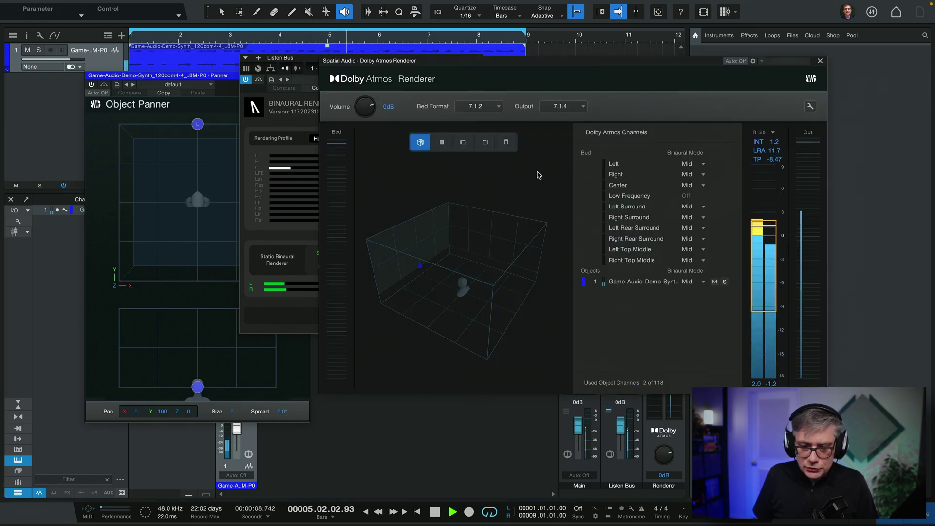
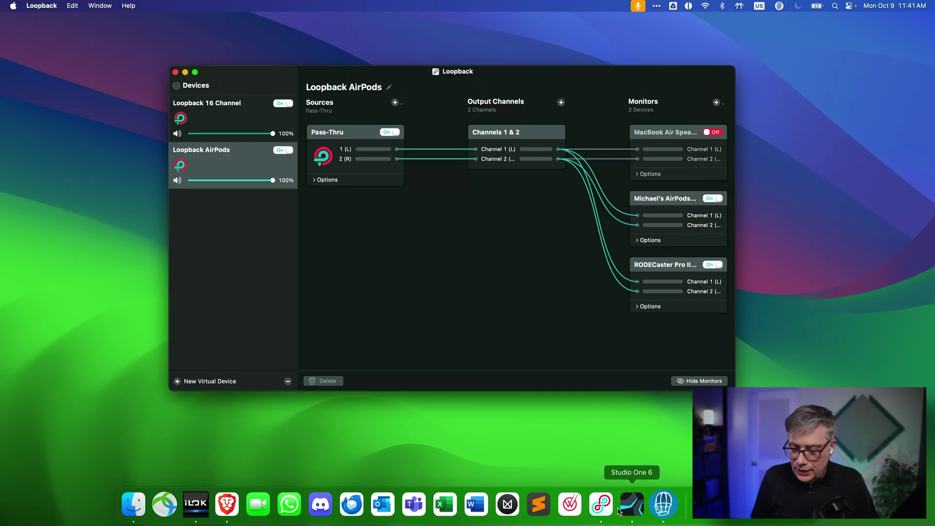
# Switch back to Studio One, close the Dolby Atmos Renderer and move the Object Panner clear of the Binaural Renderer.
pyautogui.click(631, 504)
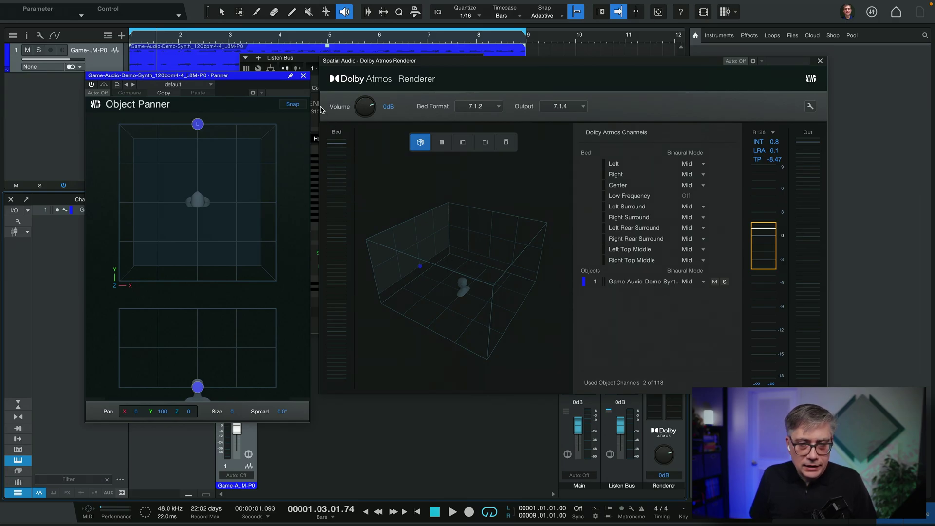
pyautogui.click(819, 62)
pyautogui.moveTo(225, 80); pyautogui.dragTo(732, 78)
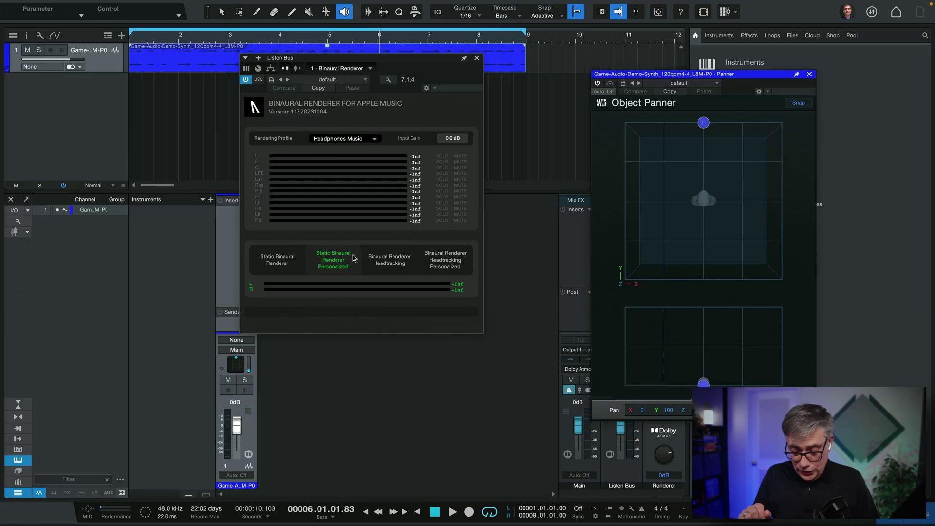
# Play the song and switch the Binaural Renderer to the non-personalized Binaural Renderer Headtracking mode.
pyautogui.press('space')
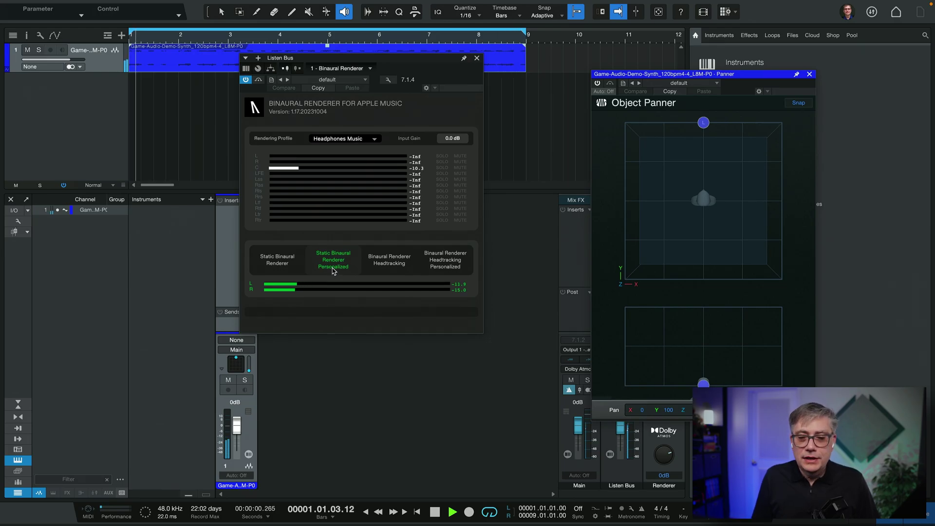
pyautogui.click(394, 261)
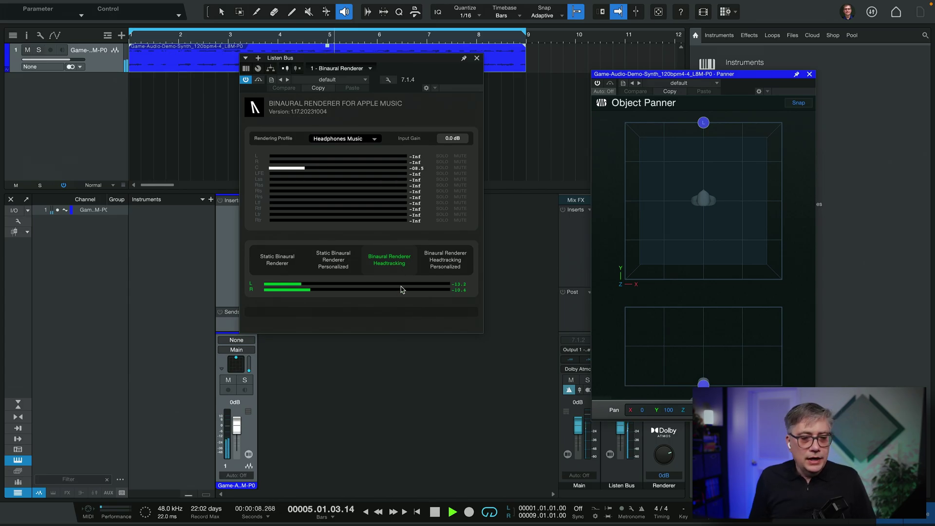
# Set the Object Panner beside the Binaural Renderer and audition the object at different positions during playback, finishing at X -1, Y 100, Z 3.
pyautogui.scroll(-3, 235, 365)
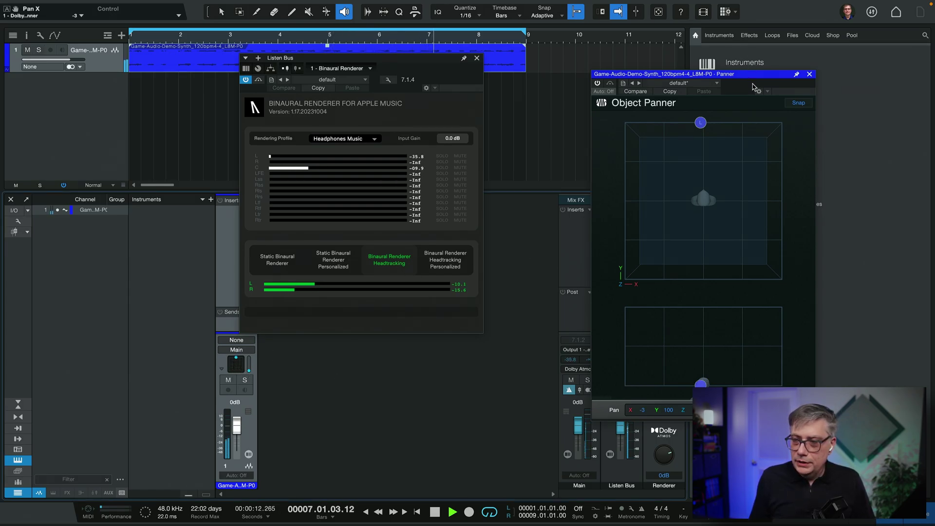
pyautogui.moveTo(754, 76); pyautogui.dragTo(215, 103)
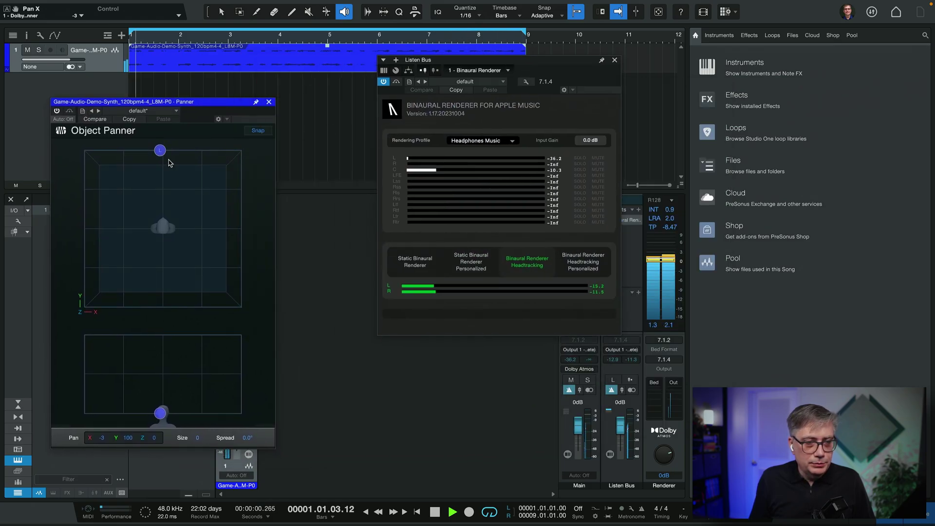
pyautogui.moveTo(160, 153); pyautogui.dragTo(190, 154)
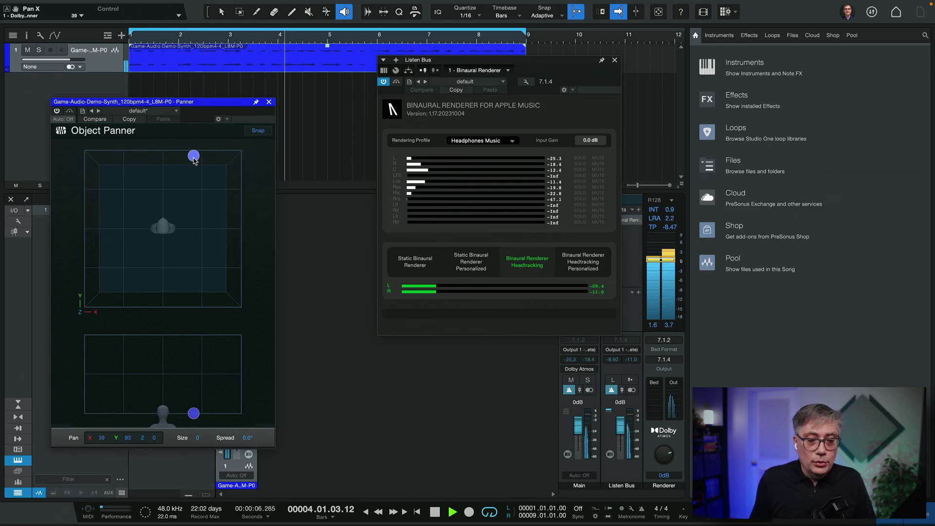
pyautogui.moveTo(186, 414); pyautogui.dragTo(158, 413)
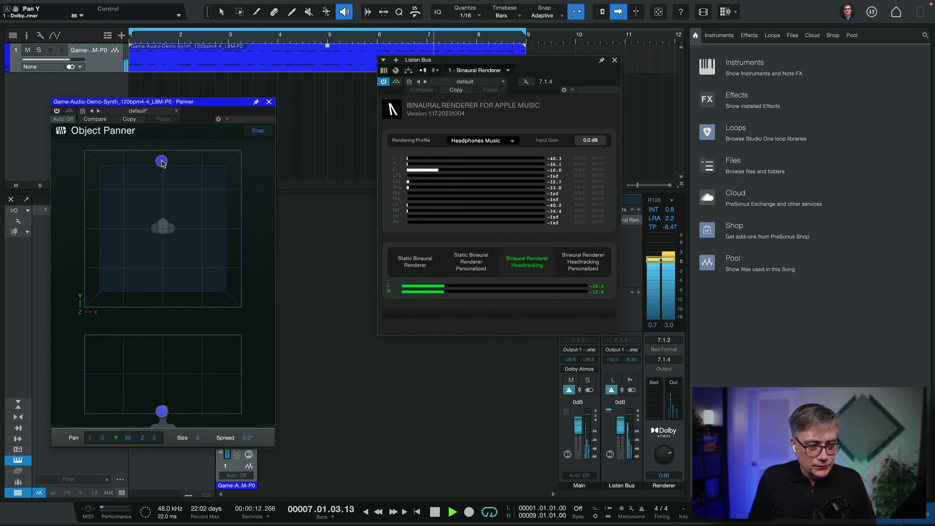
pyautogui.moveTo(158, 142); pyautogui.dragTo(162, 143)
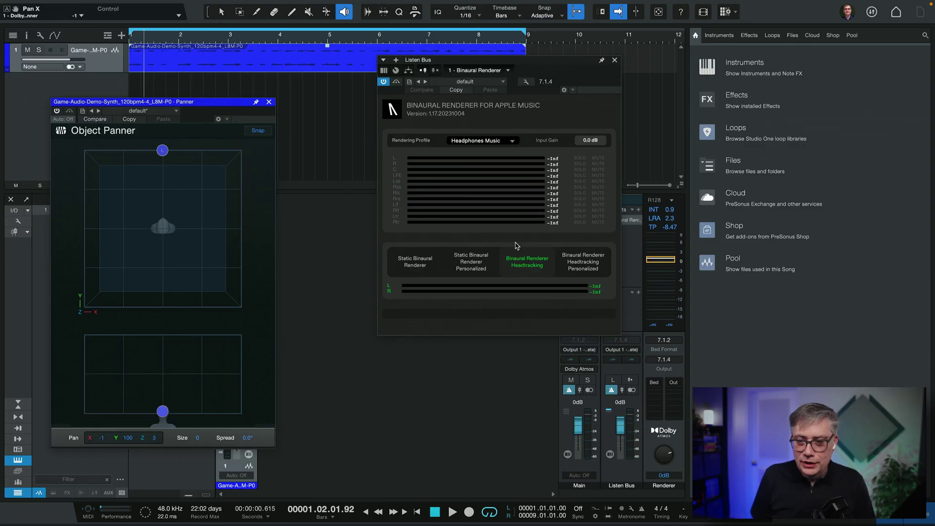
pyautogui.press('space')
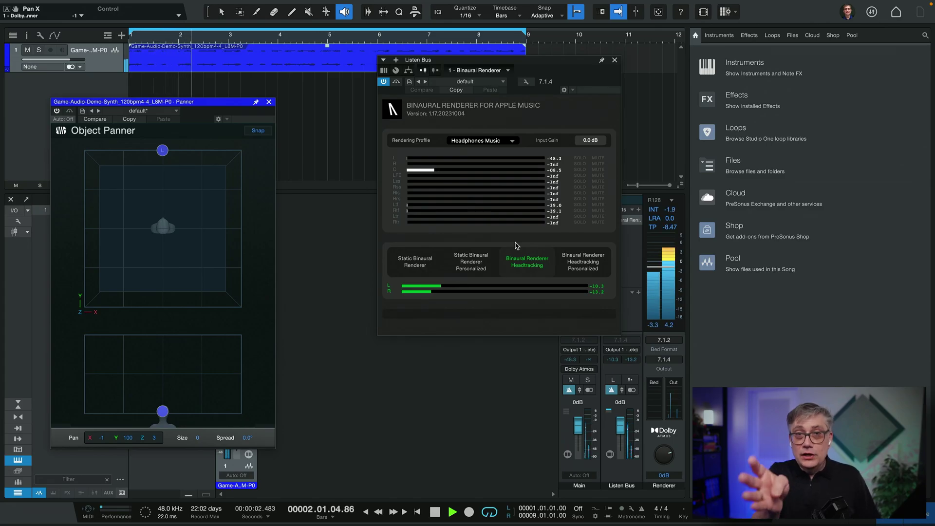
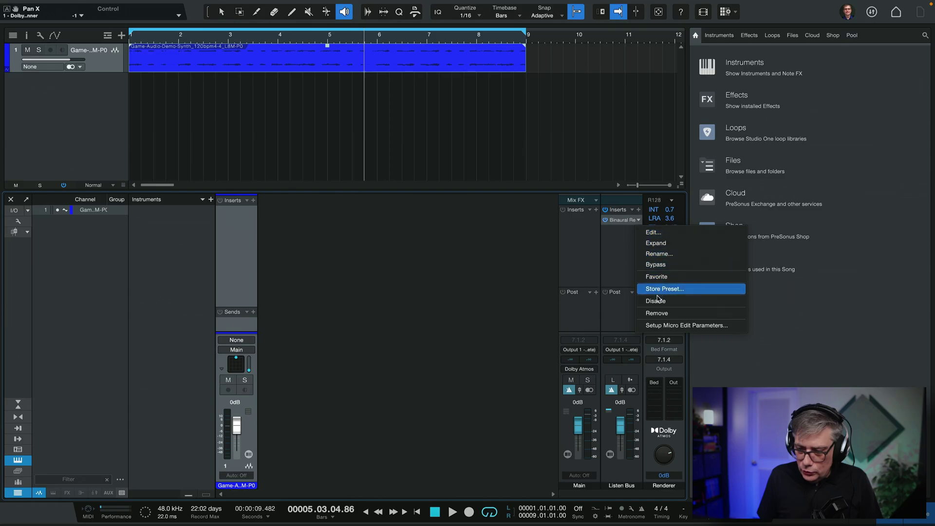
# Replace the Binaural Renderer insert on the Listen Bus with the Supperware Binaural plug-in.
pyautogui.click(660, 314)
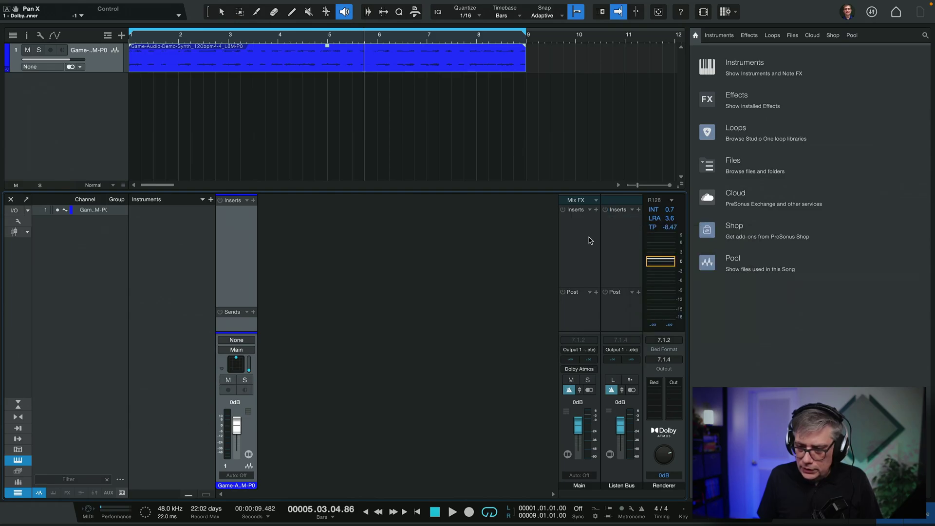
pyautogui.click(638, 210)
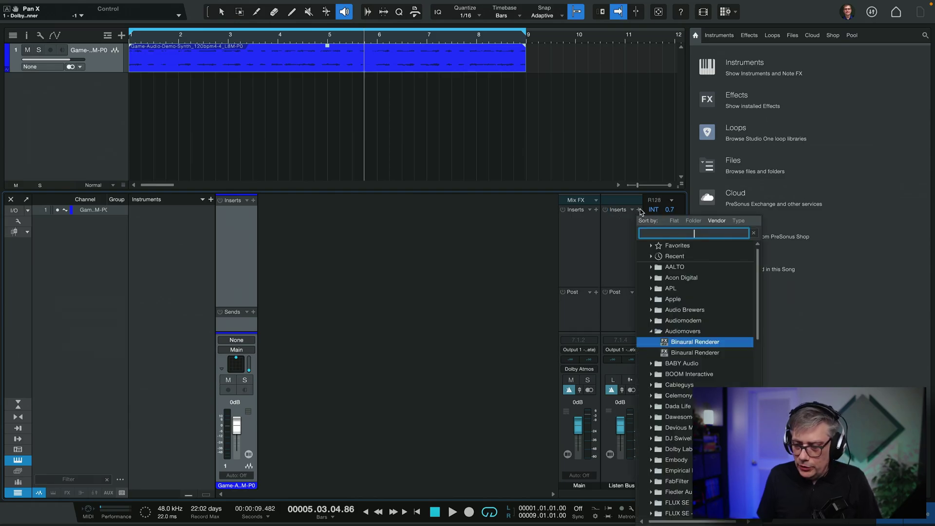
pyautogui.moveTo(758, 294); pyautogui.dragTo(760, 461)
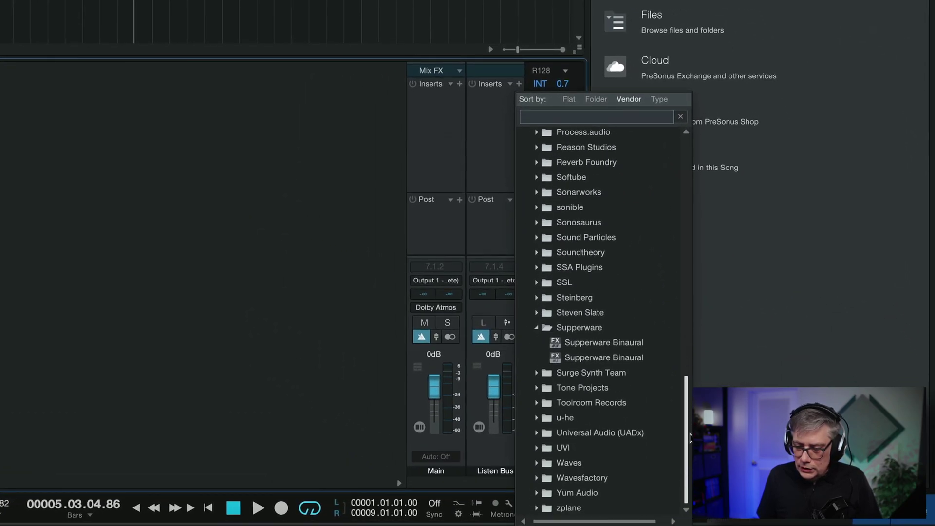
pyautogui.doubleClick(611, 342)
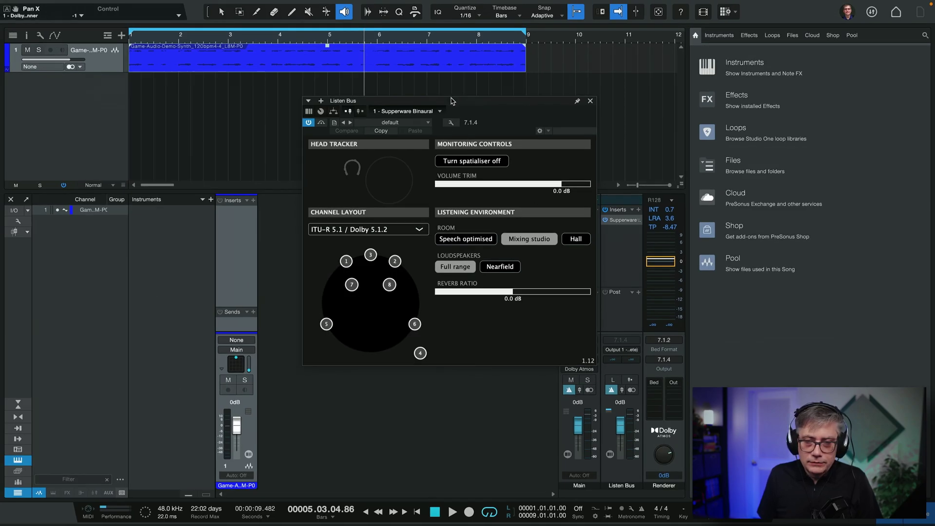
# Connect the head tracker in Supperware Binaural and review the Head Tracker Settings without changing them.
pyautogui.moveTo(451, 101); pyautogui.dragTo(417, 126)
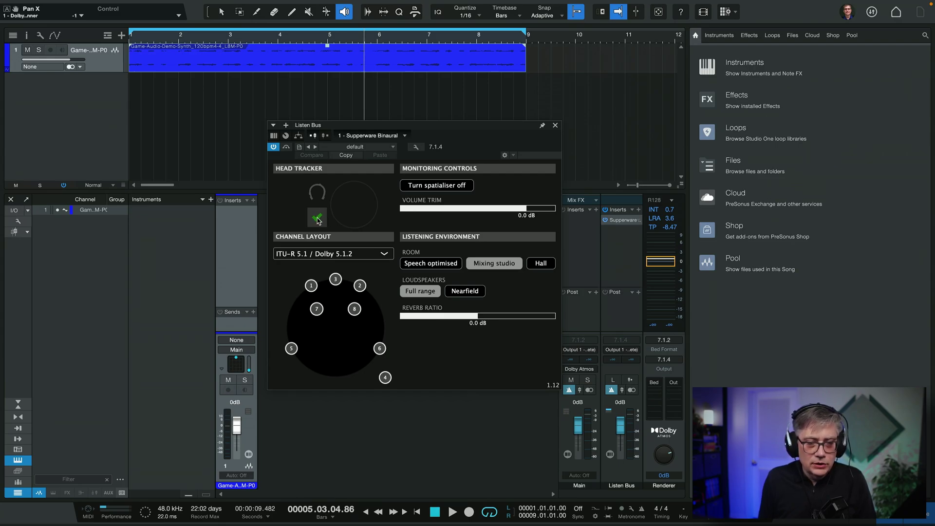
pyautogui.click(316, 219)
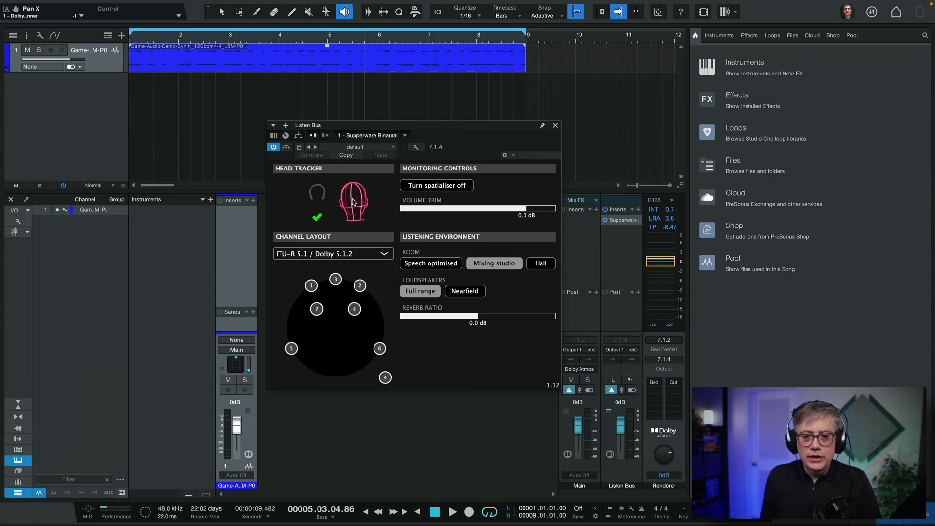
pyautogui.click(318, 192)
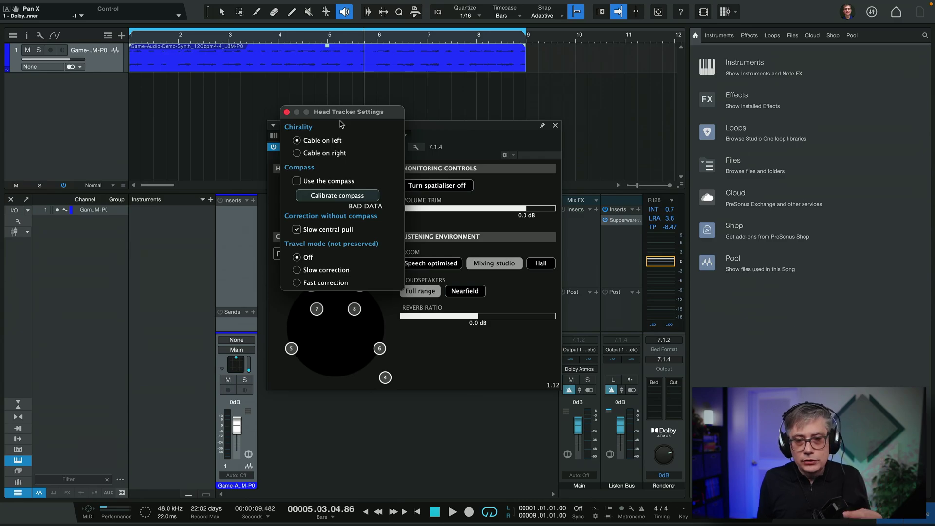
pyautogui.click(286, 112)
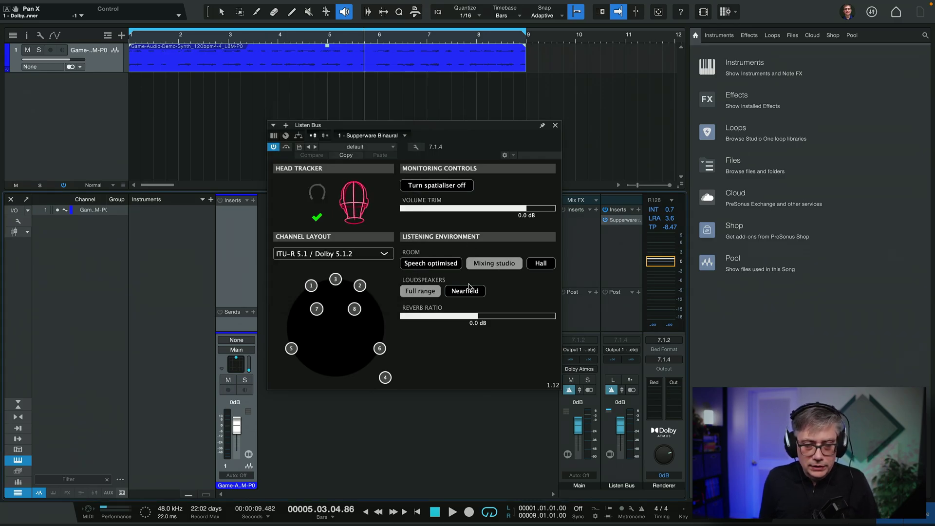
# Set the Supperware Binaural channel layout to Dolby 7.1.4 and play the song through it.
pyautogui.click(384, 255)
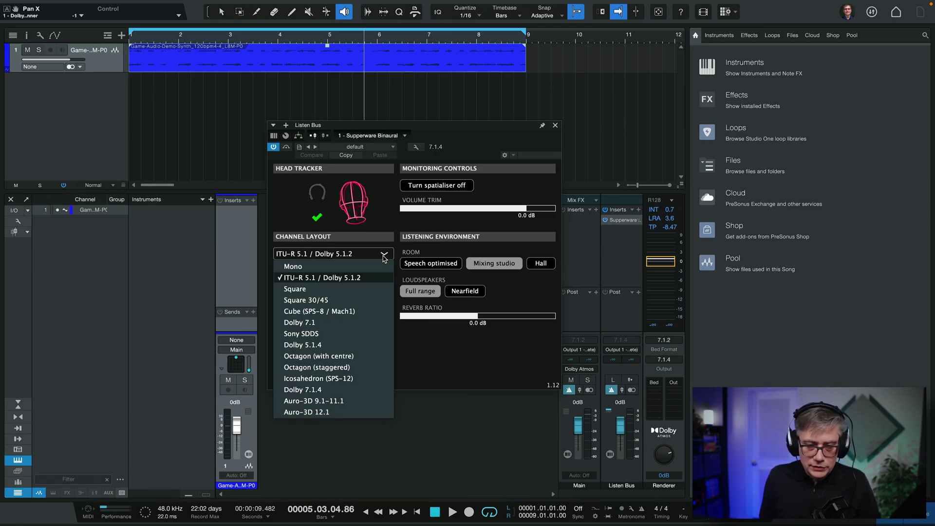
pyautogui.click(312, 390)
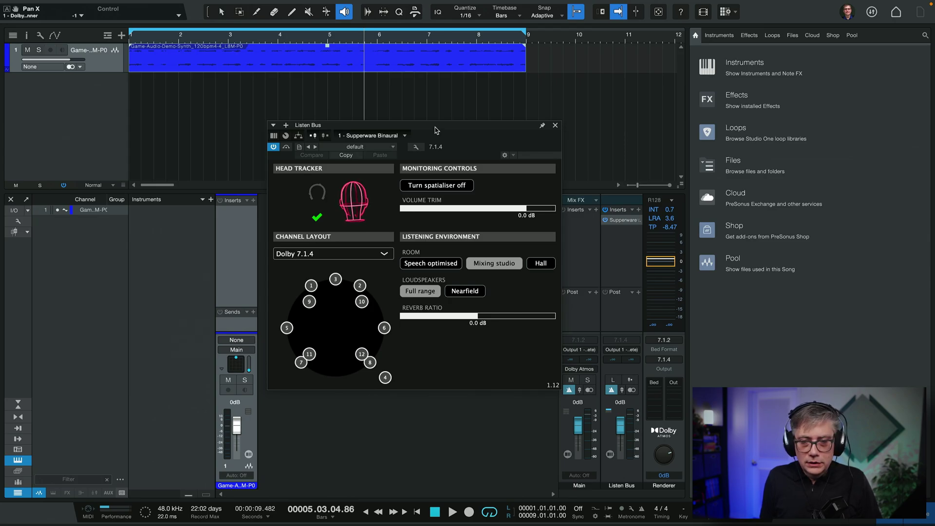
pyautogui.moveTo(435, 128); pyautogui.dragTo(445, 119)
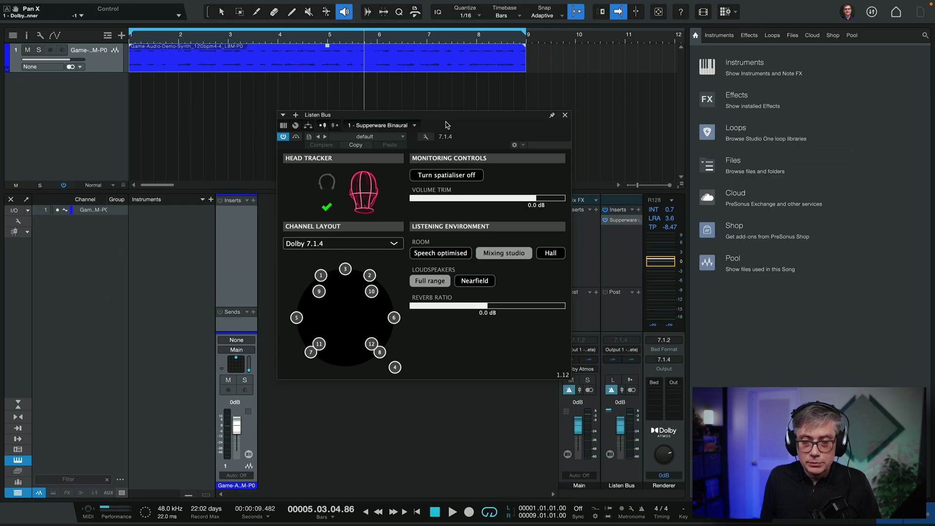
pyautogui.press('space')
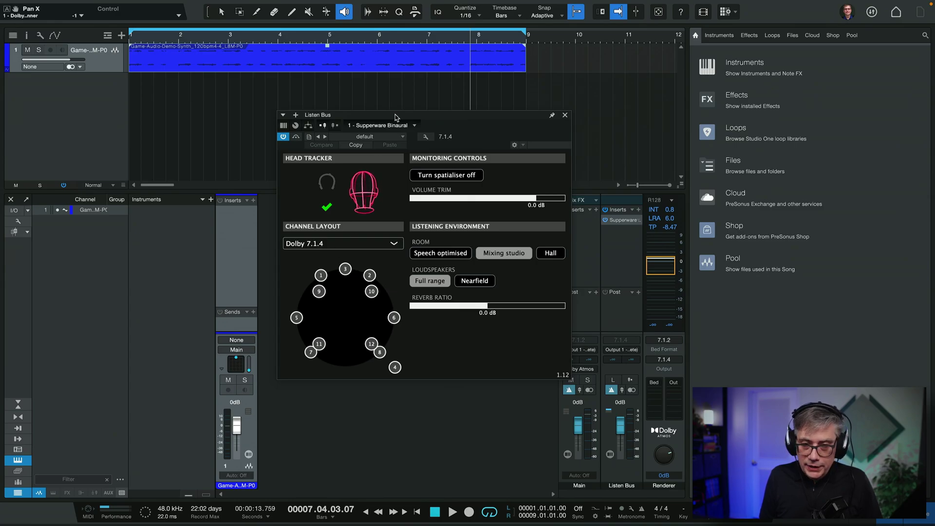
# Open the track's Object Panner beside Supperware Binaural and pan the object to the rear left corner at X -100, Y -100.
pyautogui.moveTo(408, 117); pyautogui.dragTo(455, 91)
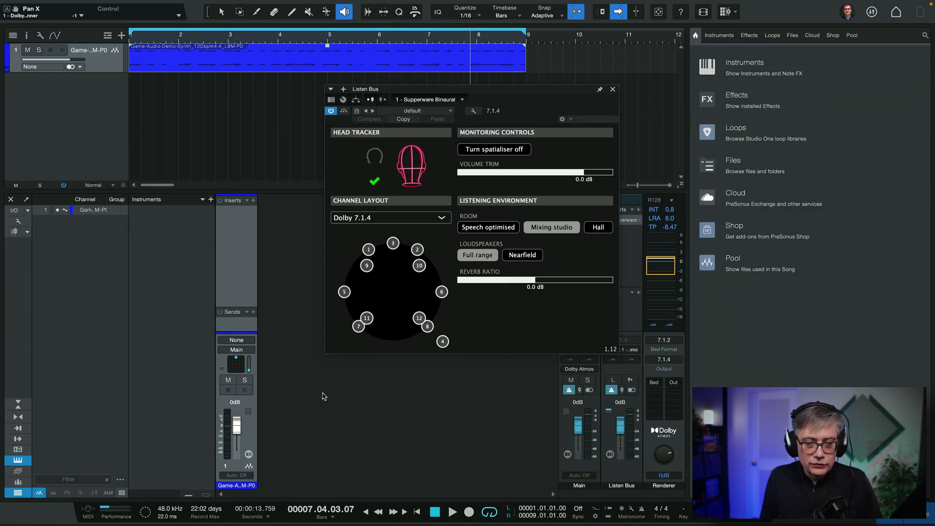
pyautogui.click(235, 365)
pyautogui.moveTo(202, 106); pyautogui.dragTo(204, 79)
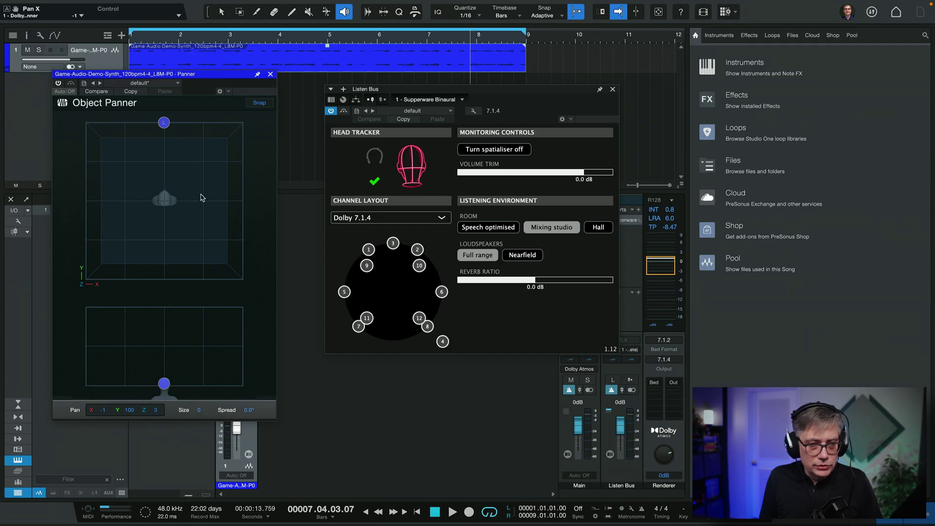
pyautogui.moveTo(164, 124); pyautogui.dragTo(27, 316)
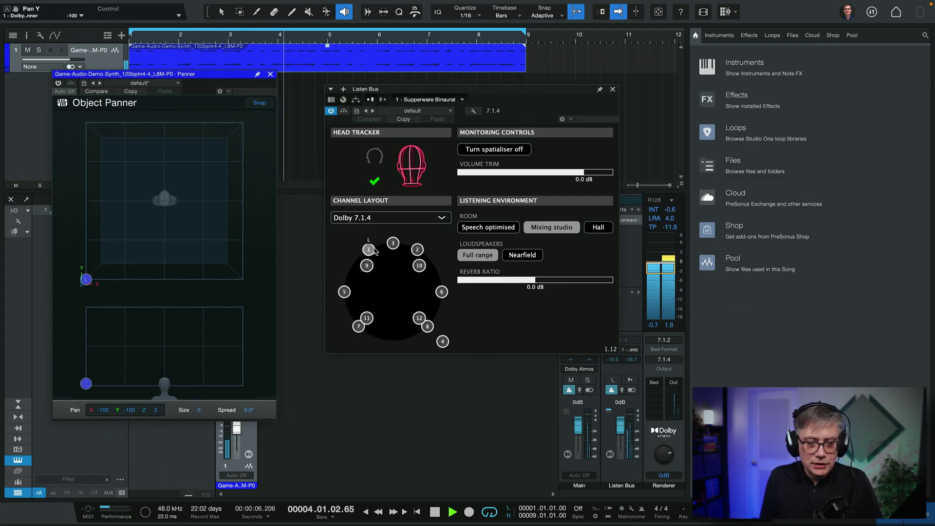
# Toggle individual speakers such as 3 and 5 in the Supperware layout to check the channel routing, and close the plug-in window.
pyautogui.click(393, 242)
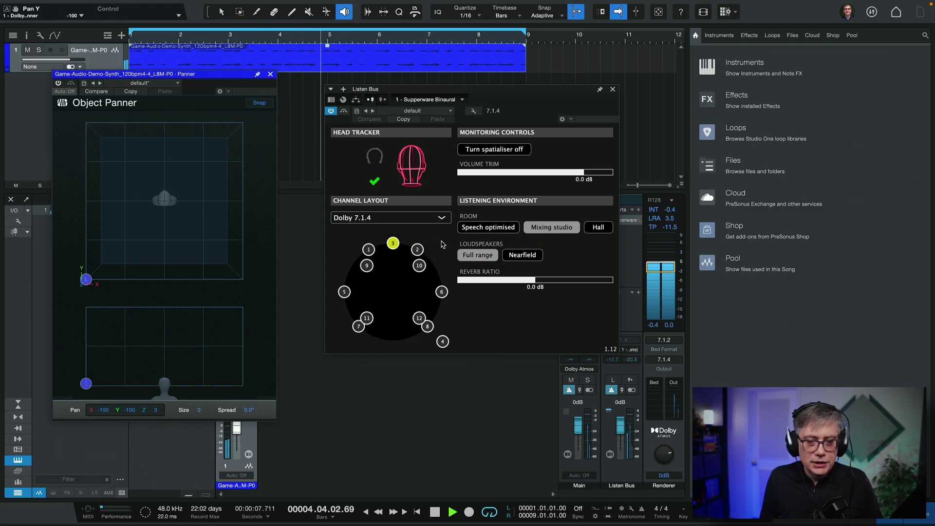
pyautogui.click(393, 243)
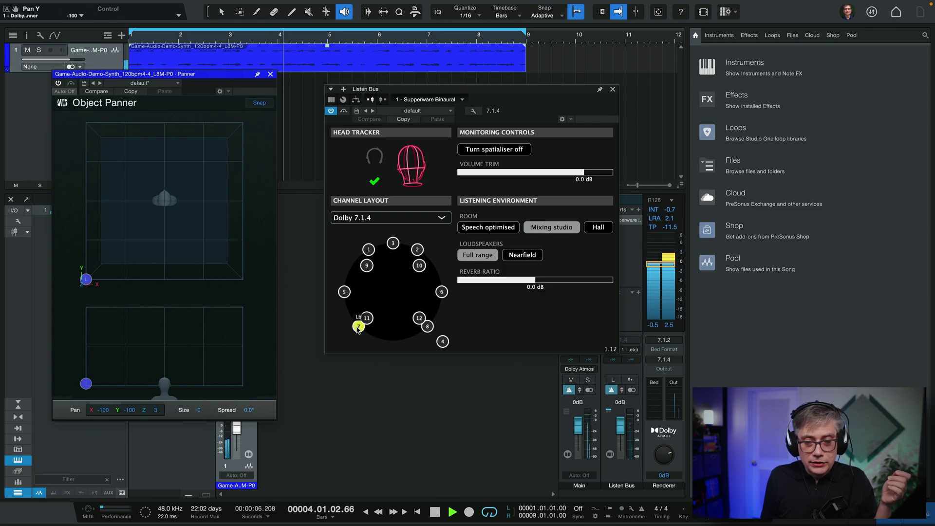
pyautogui.click(344, 292)
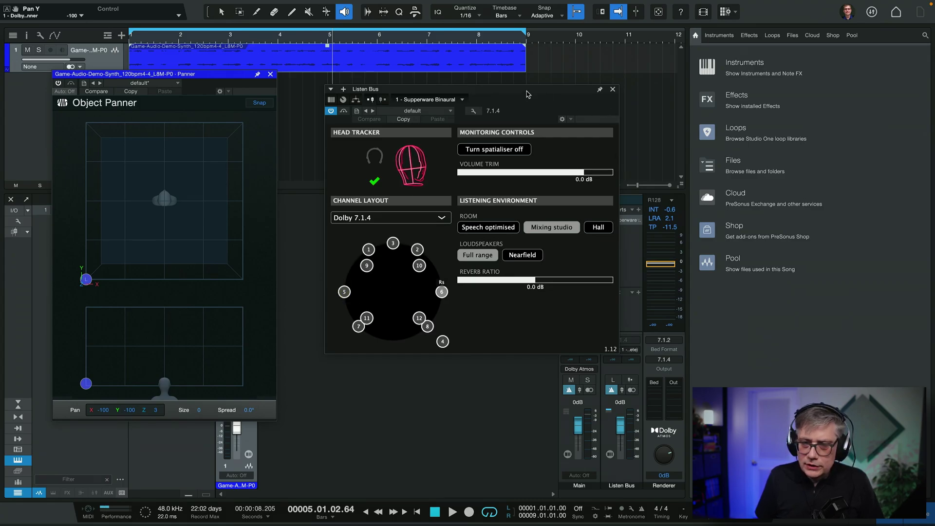
pyautogui.moveTo(552, 101); pyautogui.dragTo(422, 103)
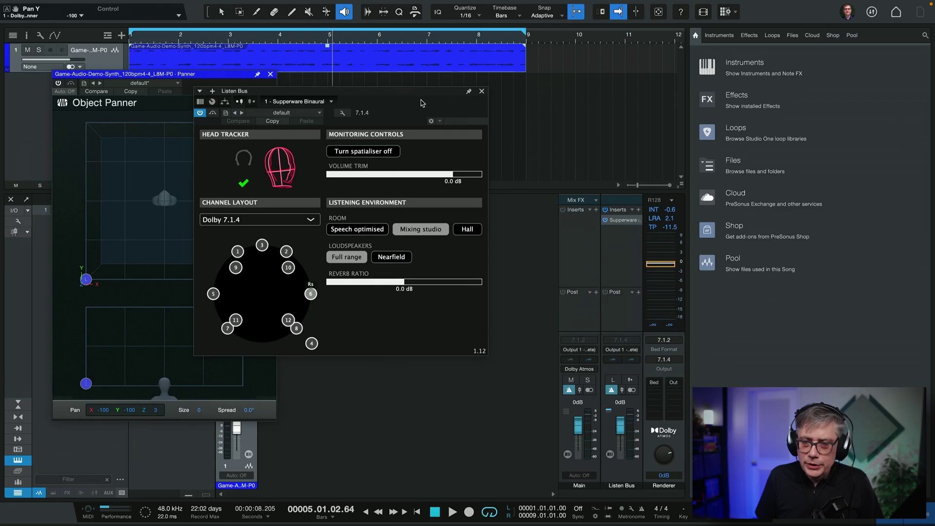
pyautogui.click(481, 92)
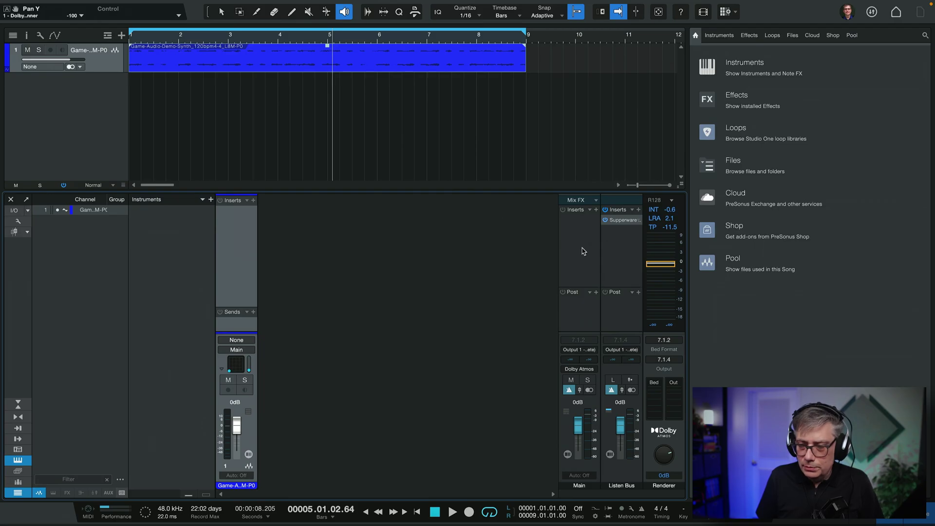
# Insert MChannelMatrix on the Listen Bus and place it before Supperware Binaural in the insert chain.
pyautogui.click(638, 210)
pyautogui.write('m')
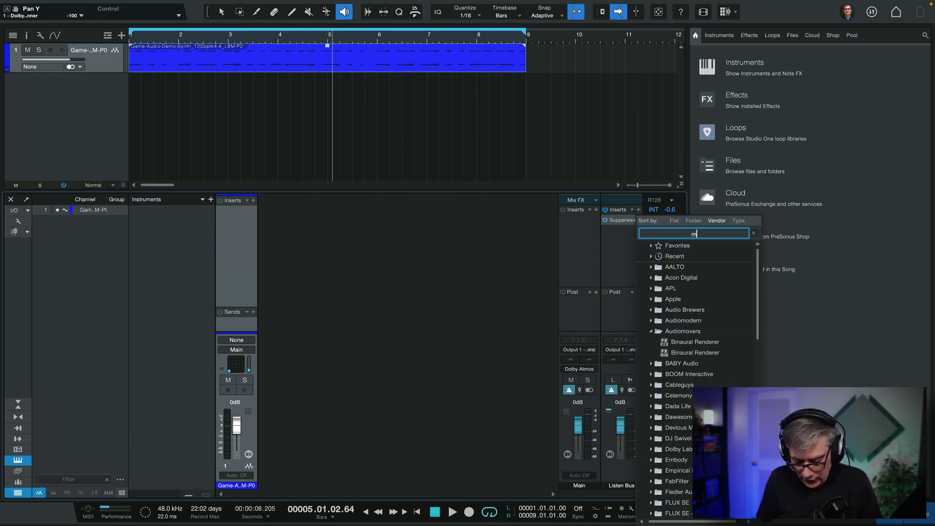
pyautogui.write('cha')
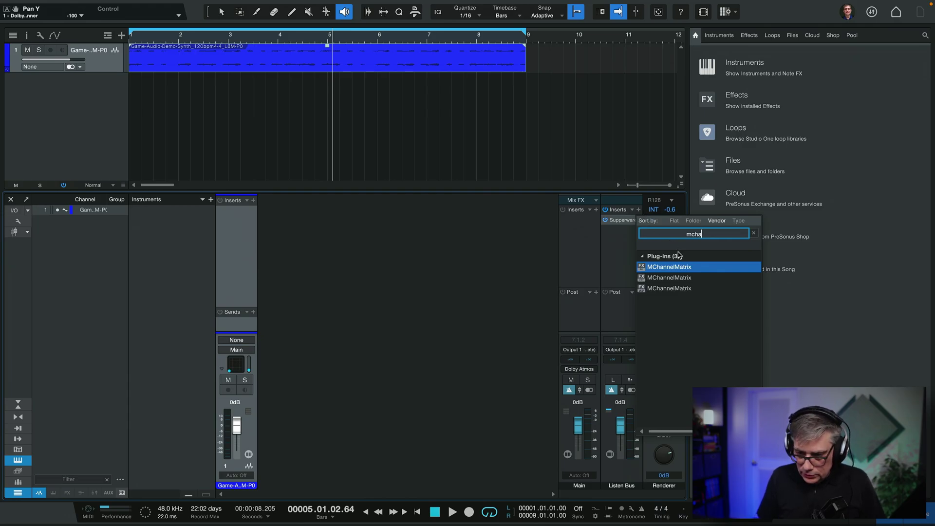
pyautogui.click(678, 278)
pyautogui.click(669, 289)
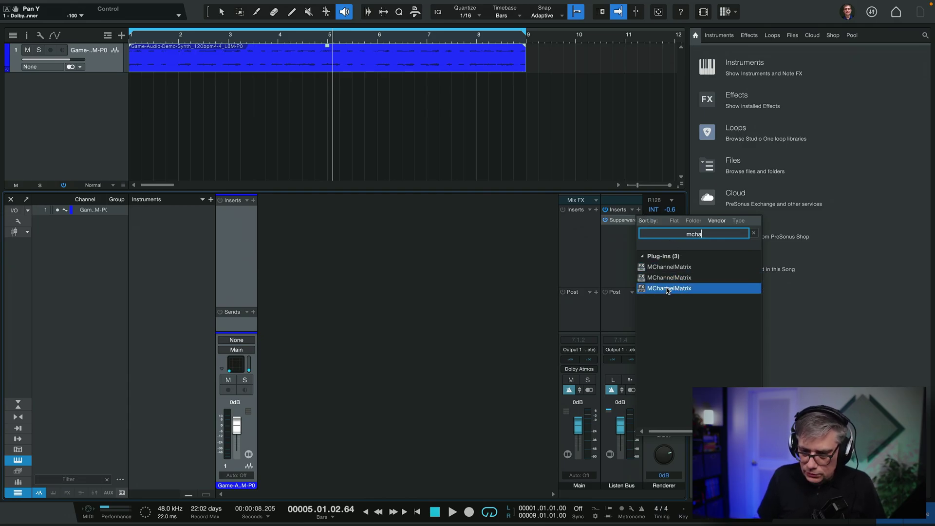
pyautogui.doubleClick(667, 289)
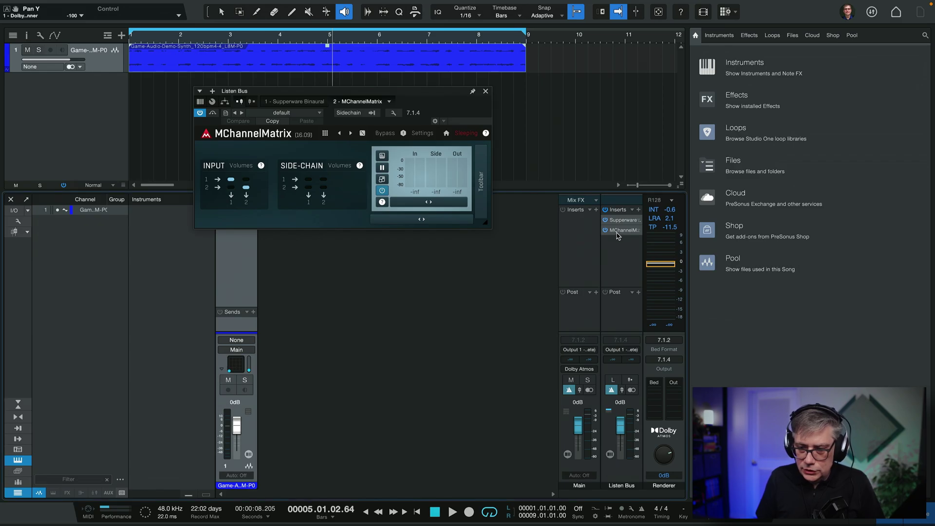
pyautogui.moveTo(618, 230); pyautogui.dragTo(621, 220)
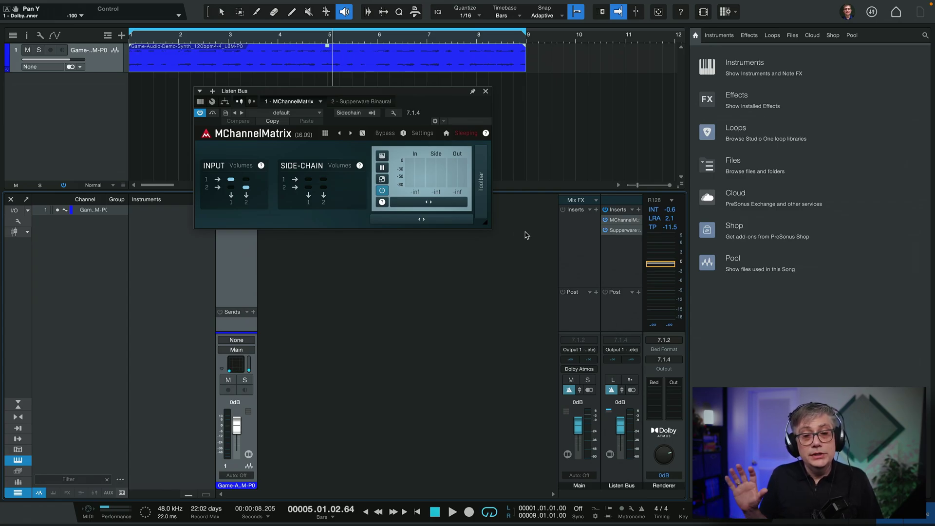
# Expand the MChannelMatrix toolbar and switch its channel processing mode from Left + Right to Ambisonics.
pyautogui.click(480, 181)
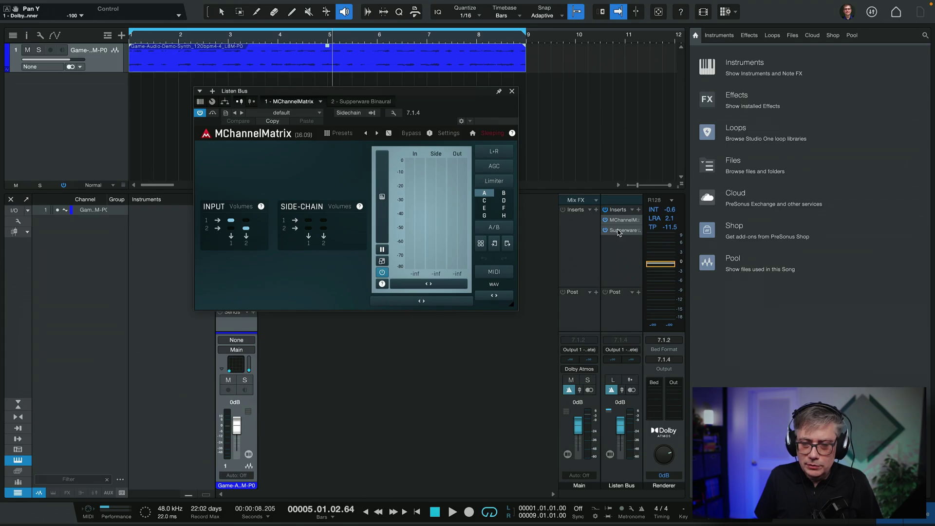
pyautogui.click(496, 153)
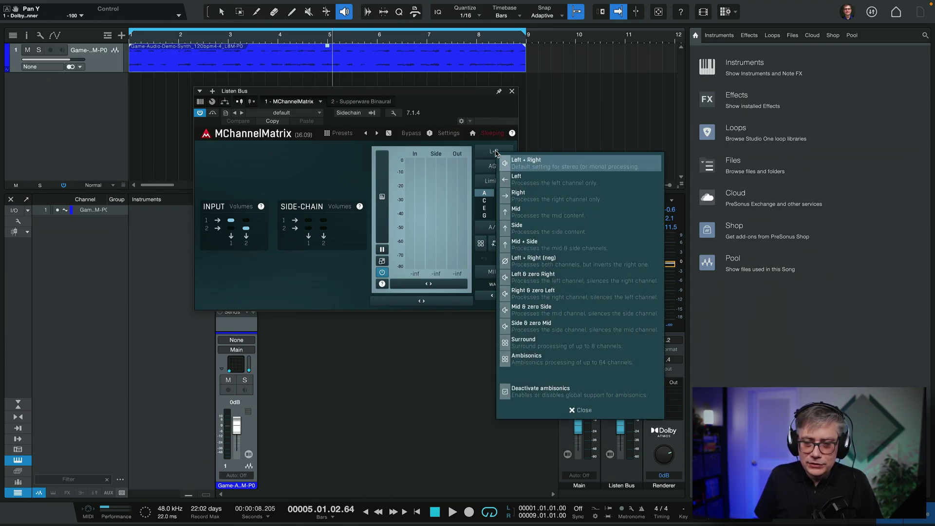
pyautogui.click(532, 364)
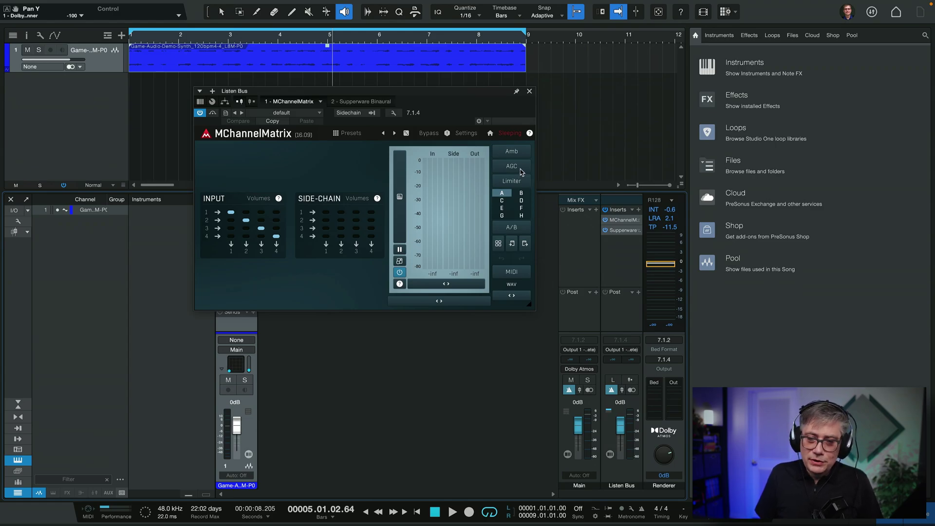
# Set the MChannelMatrix ambisonics order to 3 with 16 channels and close the ambisonics settings.
pyautogui.click(515, 154)
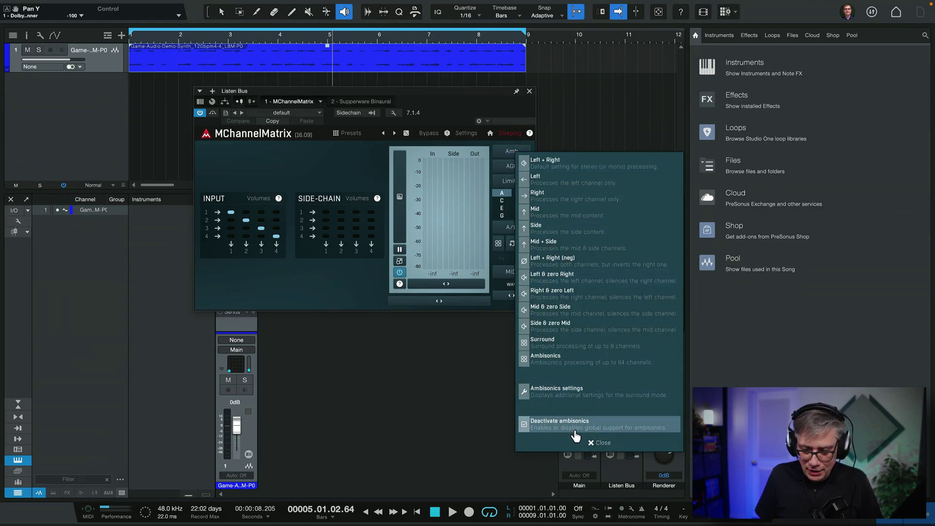
pyautogui.click(574, 395)
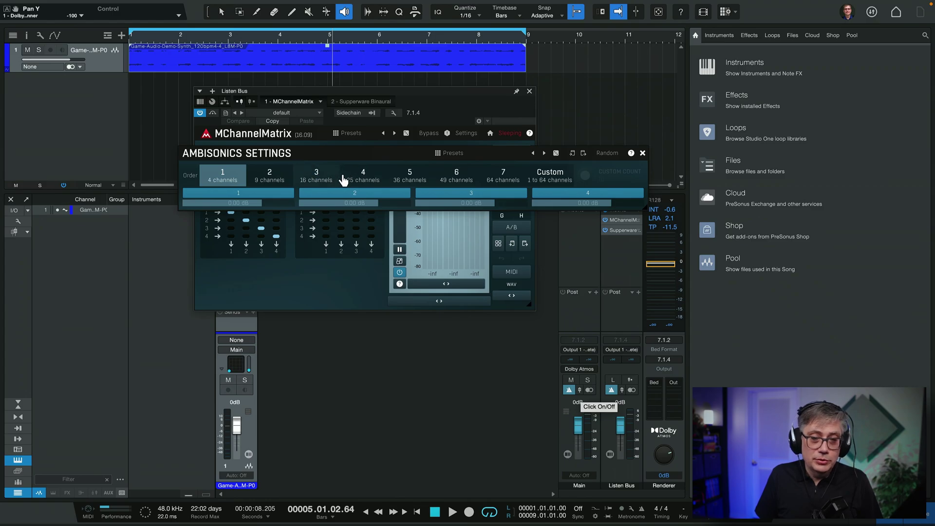
pyautogui.click(316, 176)
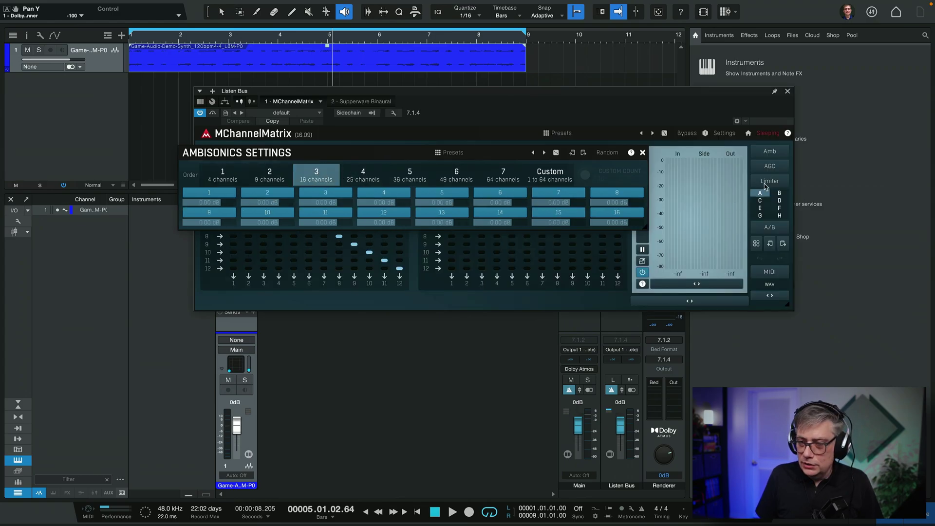
pyautogui.click(642, 153)
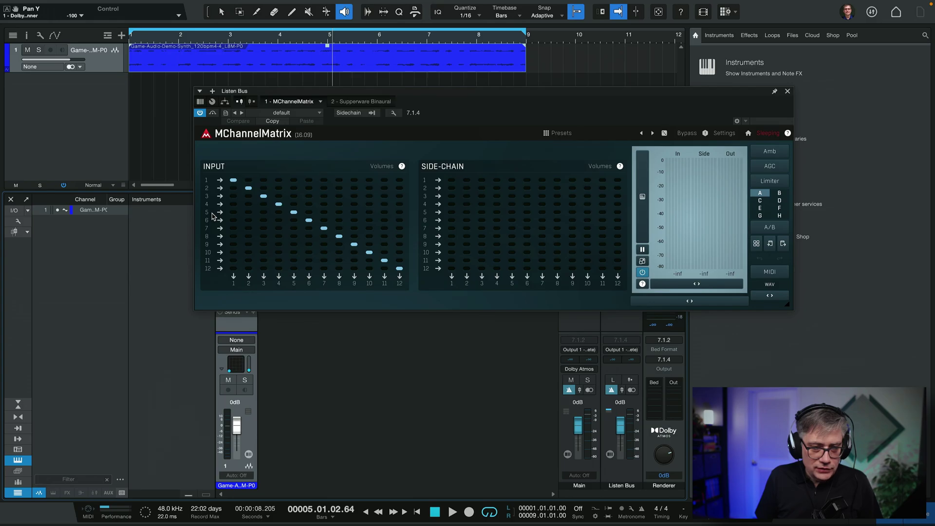
# Clear the default one-to-one routing of channels 5, 6, 7 and 8 in the MChannelMatrix input matrix.
pyautogui.click(294, 212)
pyautogui.click(309, 220)
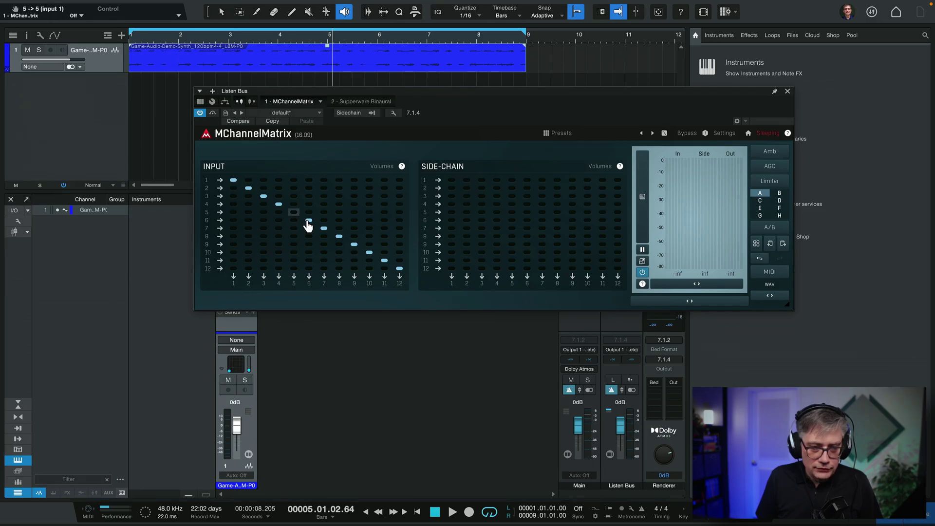
pyautogui.click(324, 228)
pyautogui.click(339, 237)
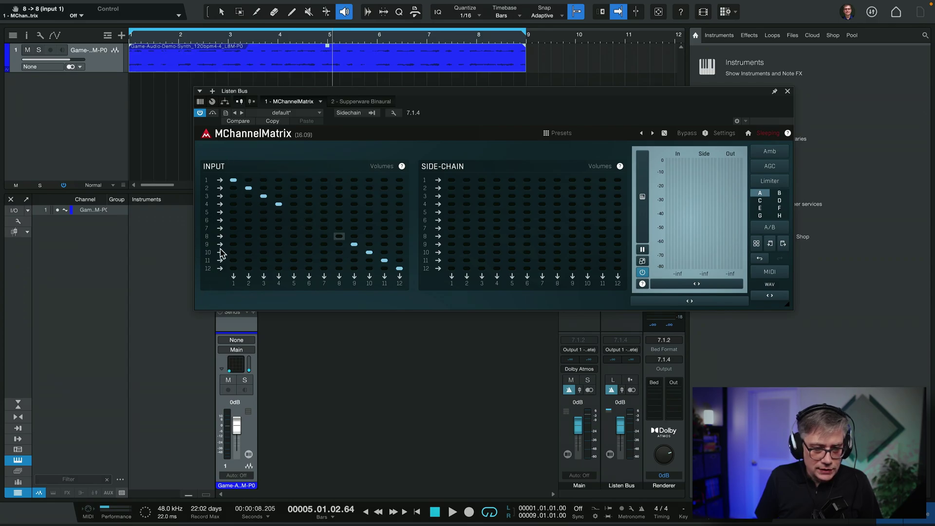
# Route input 5 to output 7, 6 to 8, 7 to 5 and 8 to 6, and close the MChannelMatrix window.
pyautogui.click(324, 212)
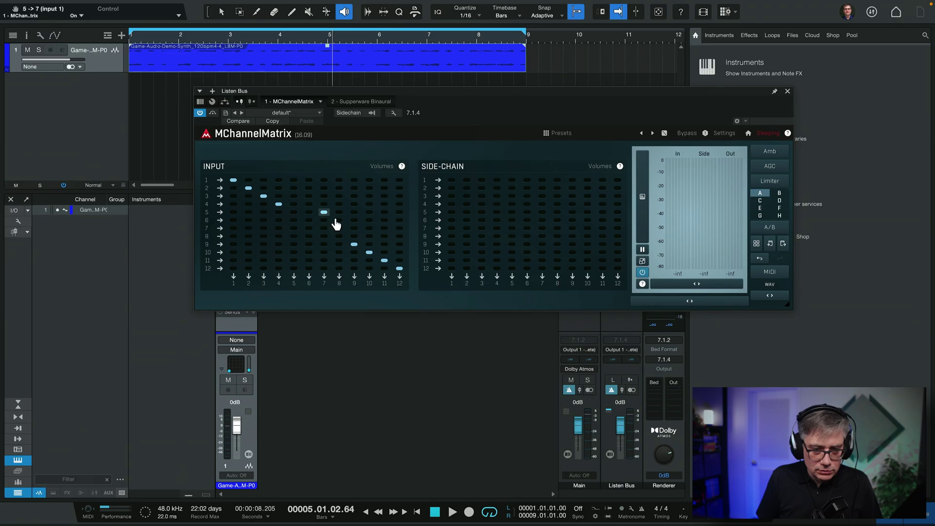
pyautogui.click(339, 220)
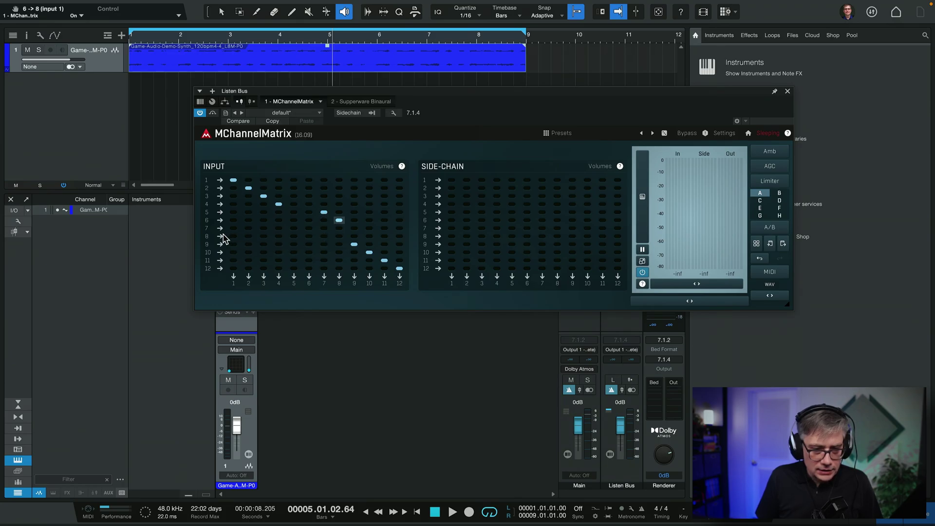
pyautogui.click(293, 228)
pyautogui.click(308, 236)
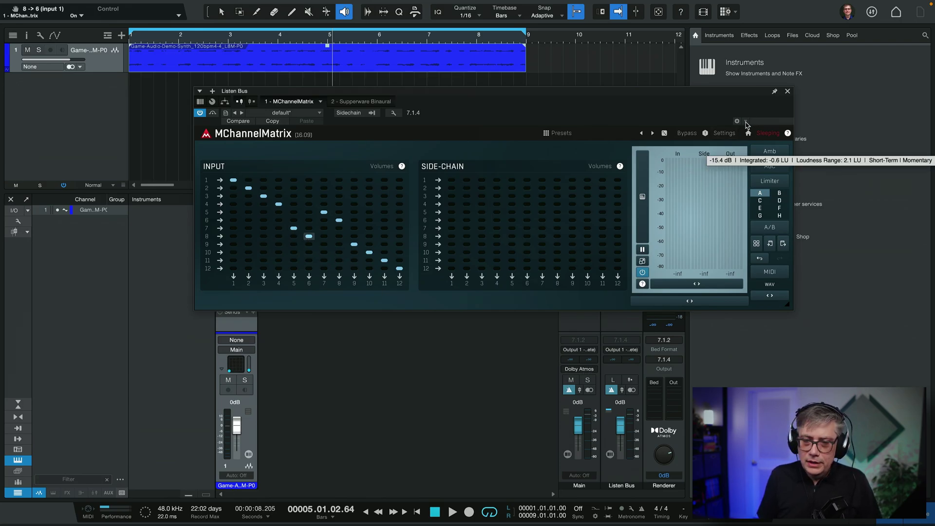
pyautogui.click(788, 92)
# Play the song with the Object Panner and Supperware Binaural open, and isolate speakers 7 and 5 to check the rear left routing.
pyautogui.press('space')
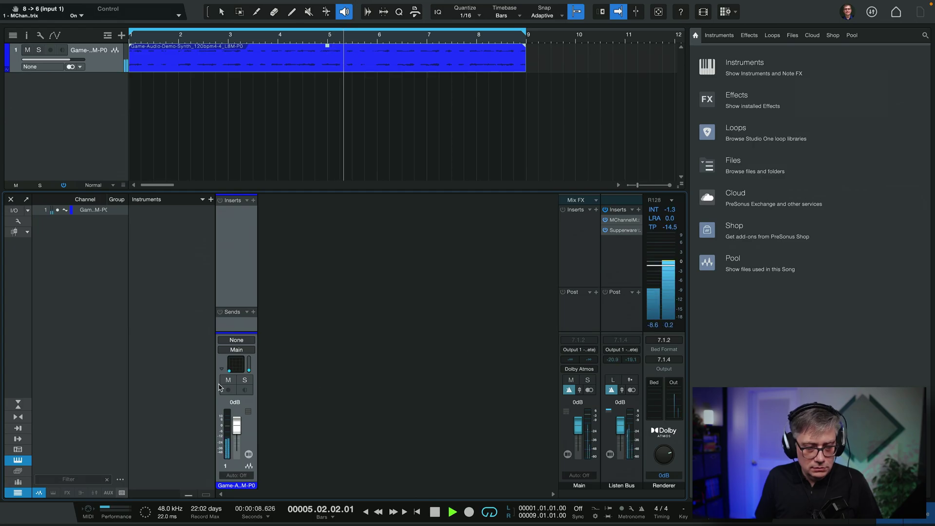
pyautogui.click(237, 365)
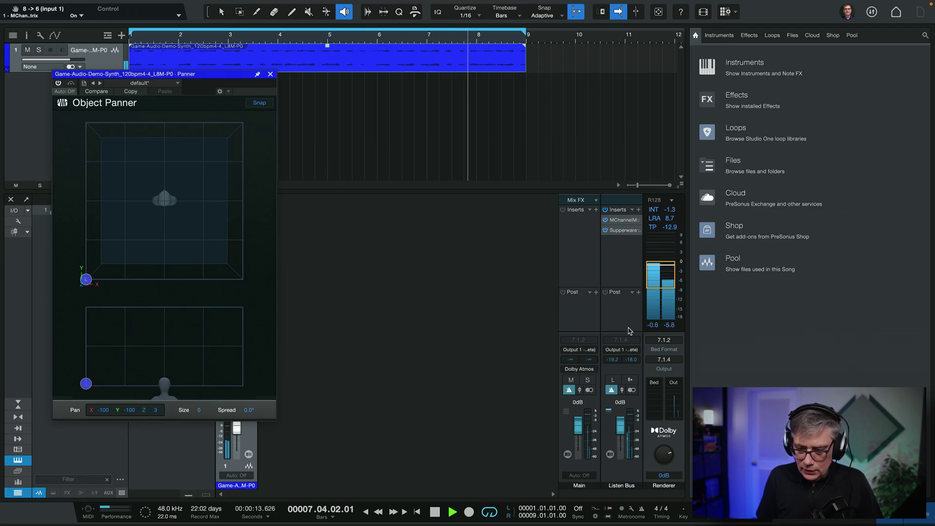
pyautogui.click(625, 230)
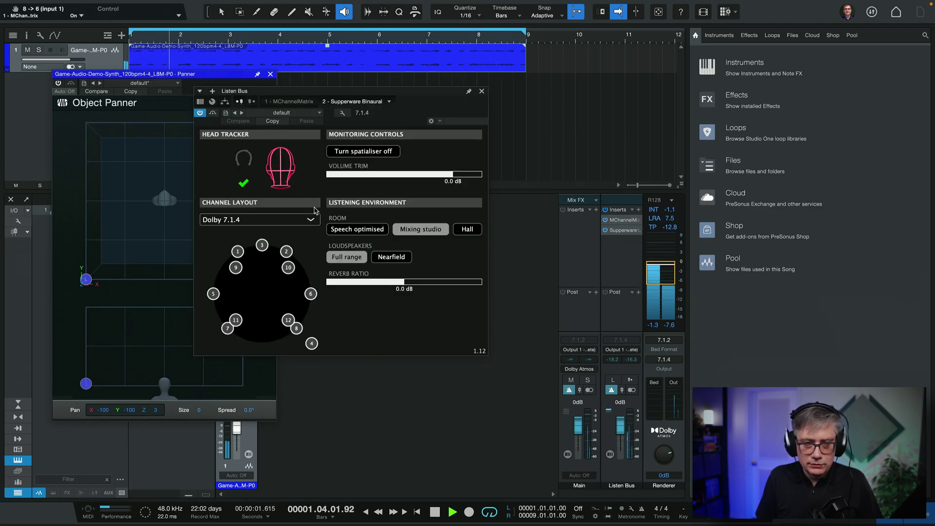
pyautogui.moveTo(656, 285)
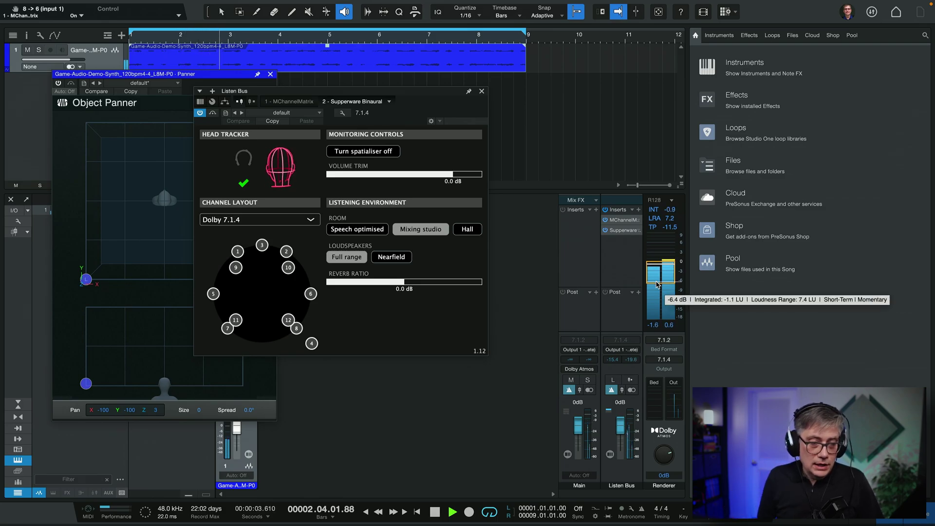
pyautogui.click(227, 329)
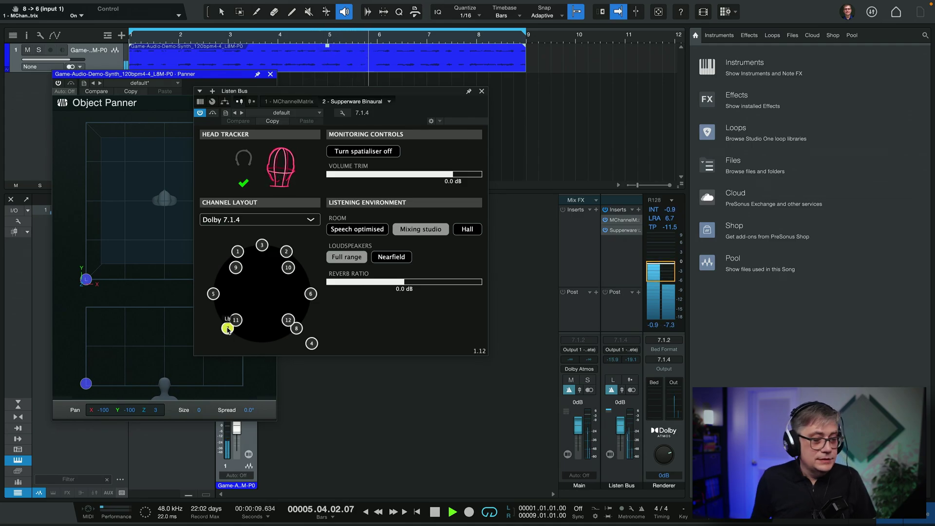
pyautogui.click(214, 293)
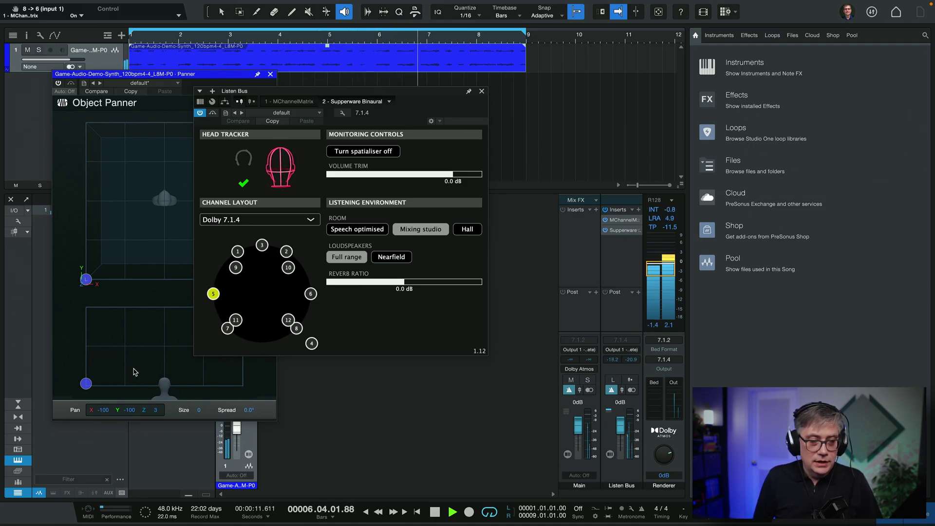
# Pan the object to the left side at X -100, Y 2, clear the speaker 5 isolation and stop playback.
pyautogui.moveTo(86, 279); pyautogui.dragTo(85, 200)
pyautogui.click(437, 325)
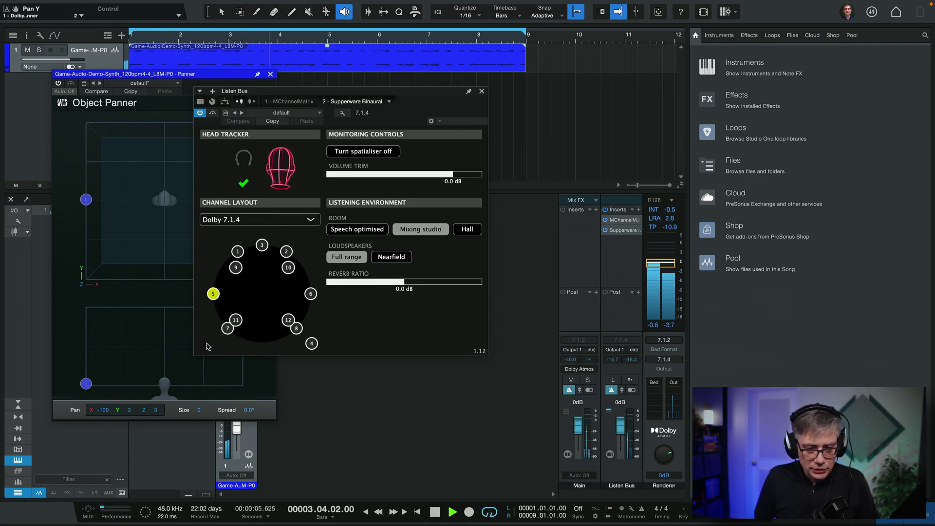
pyautogui.press('space')
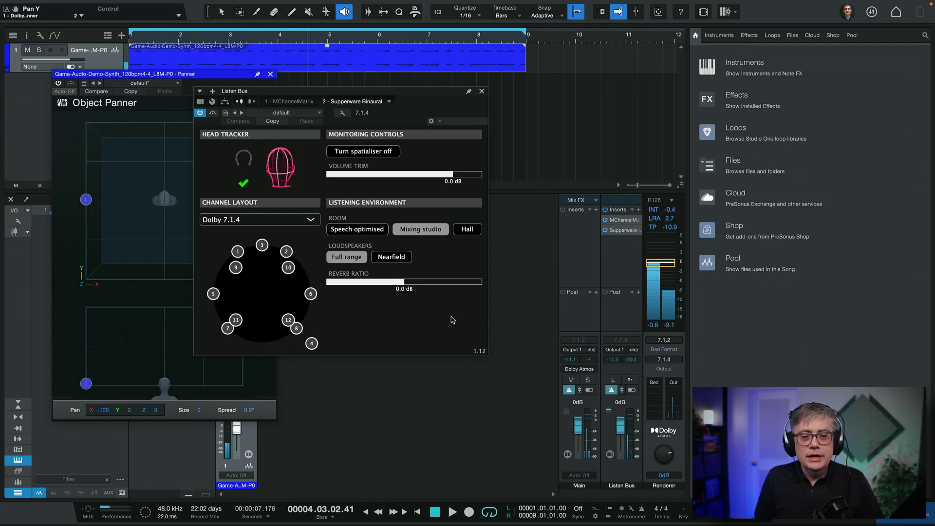